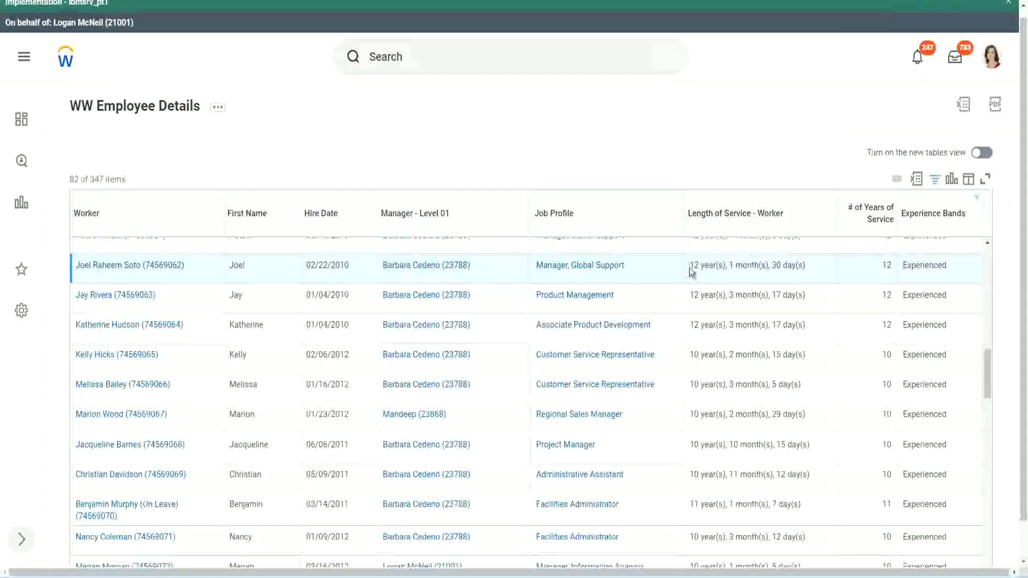
# Step: Compare the length of service text with the number of years of service for several workers in the WW Employee Details report
pyautogui.moveTo(689, 266); pyautogui.dragTo(695, 266)
pyautogui.click(729, 266)
pyautogui.moveTo(689, 265); pyautogui.dragTo(788, 266)
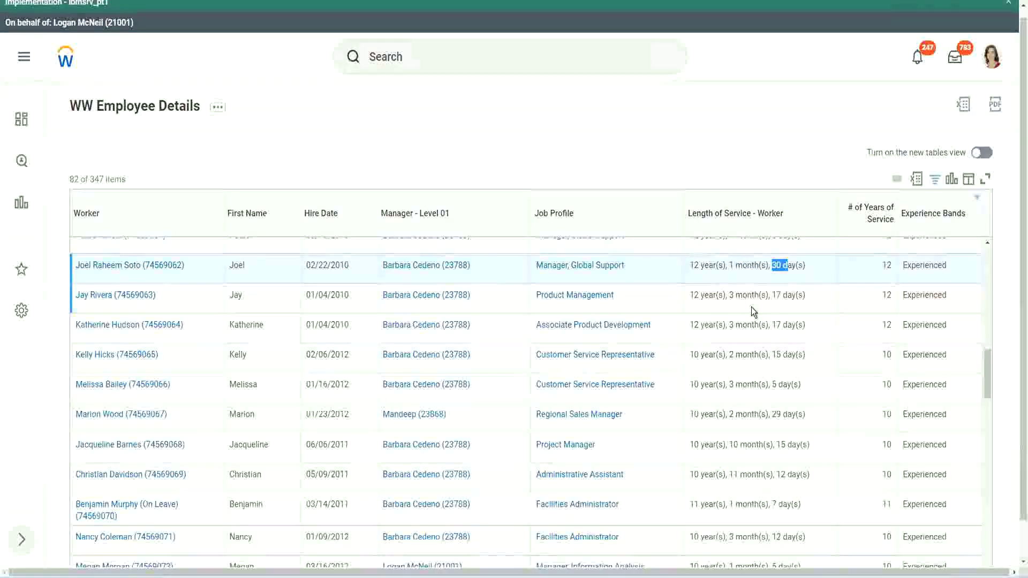
pyautogui.doubleClick(893, 265)
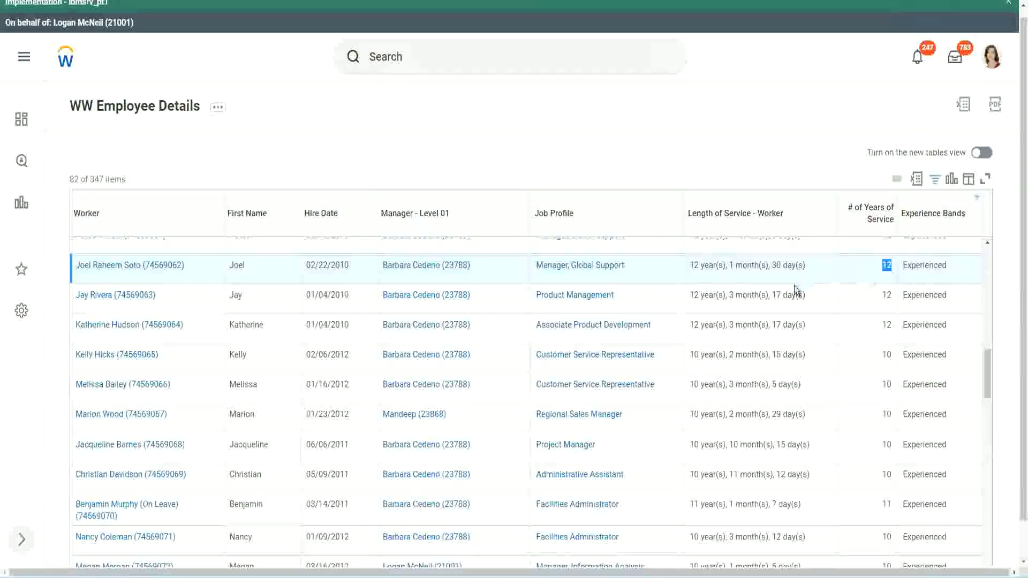
pyautogui.click(704, 475)
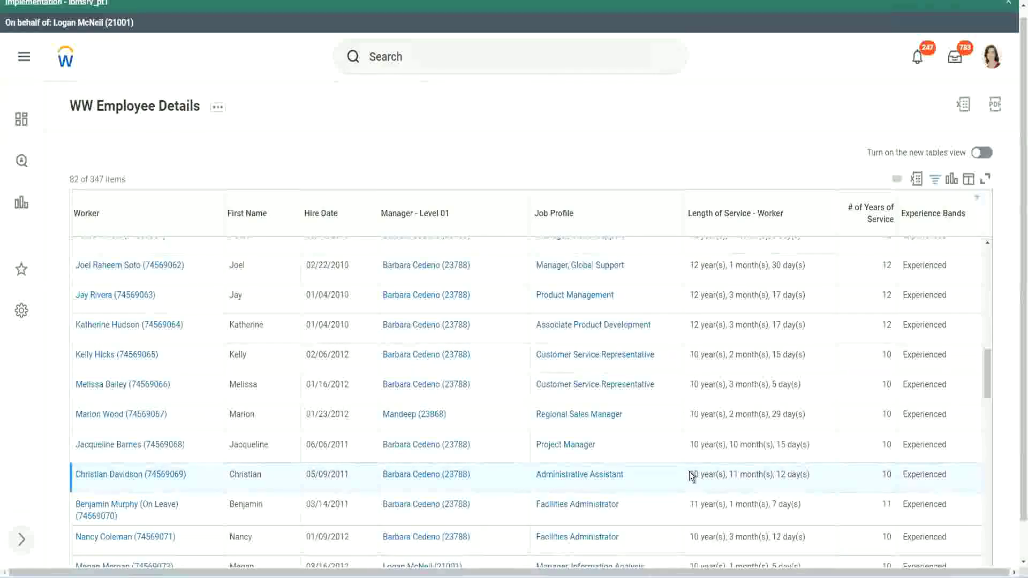
pyautogui.moveTo(731, 475); pyautogui.dragTo(797, 474)
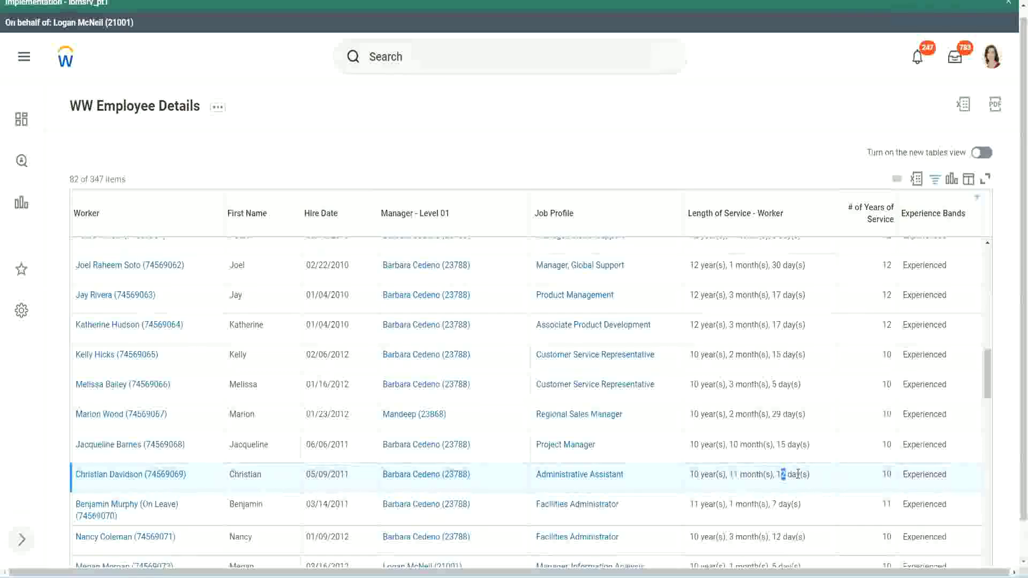
pyautogui.click(798, 475)
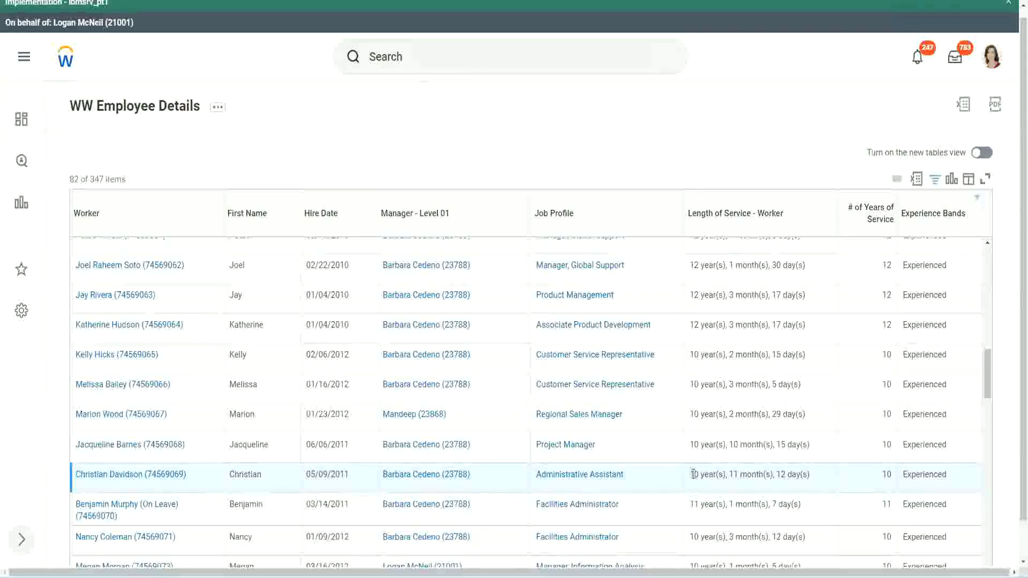
pyautogui.doubleClick(887, 475)
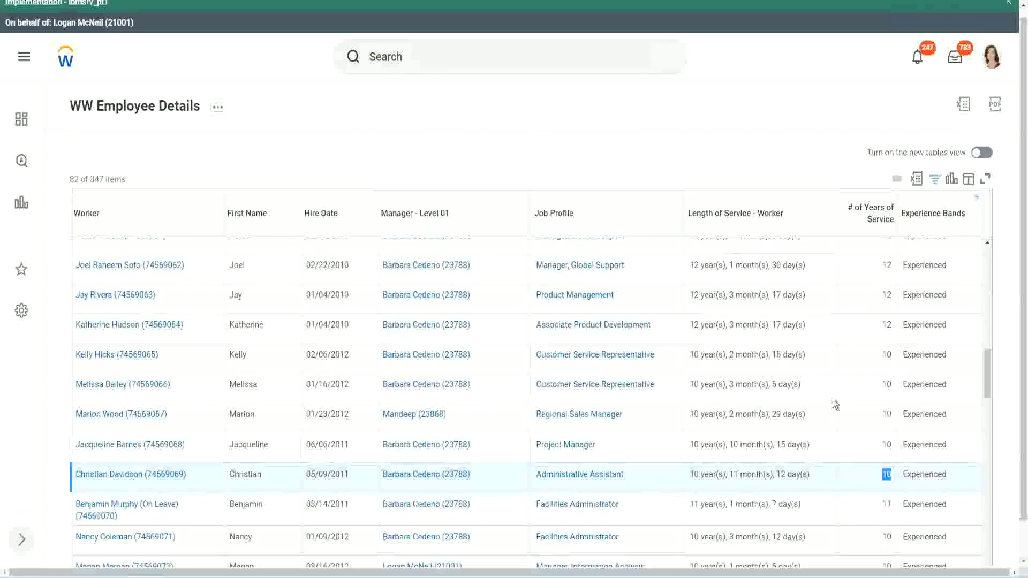
pyautogui.click(884, 329)
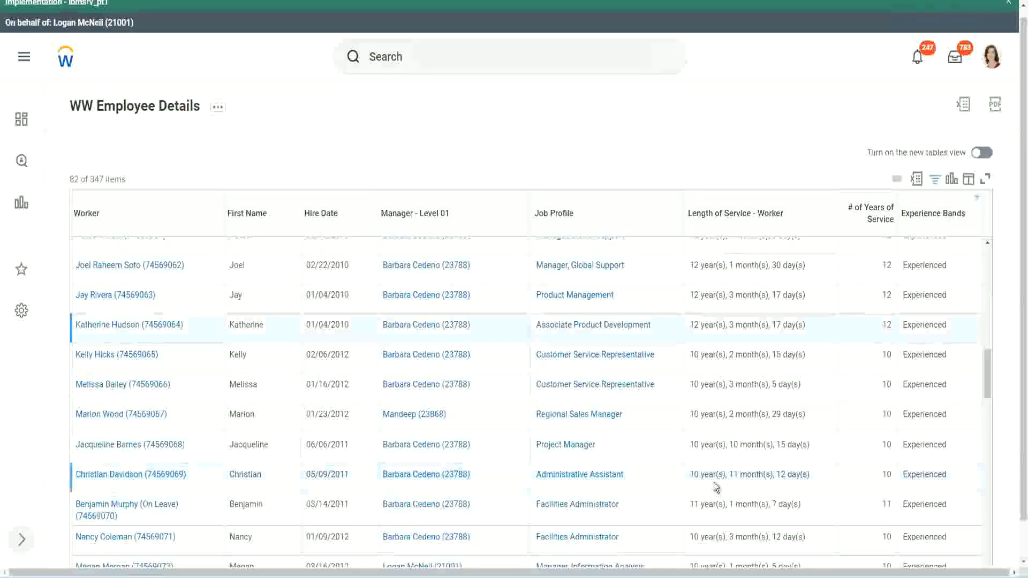
pyautogui.doubleClick(694, 475)
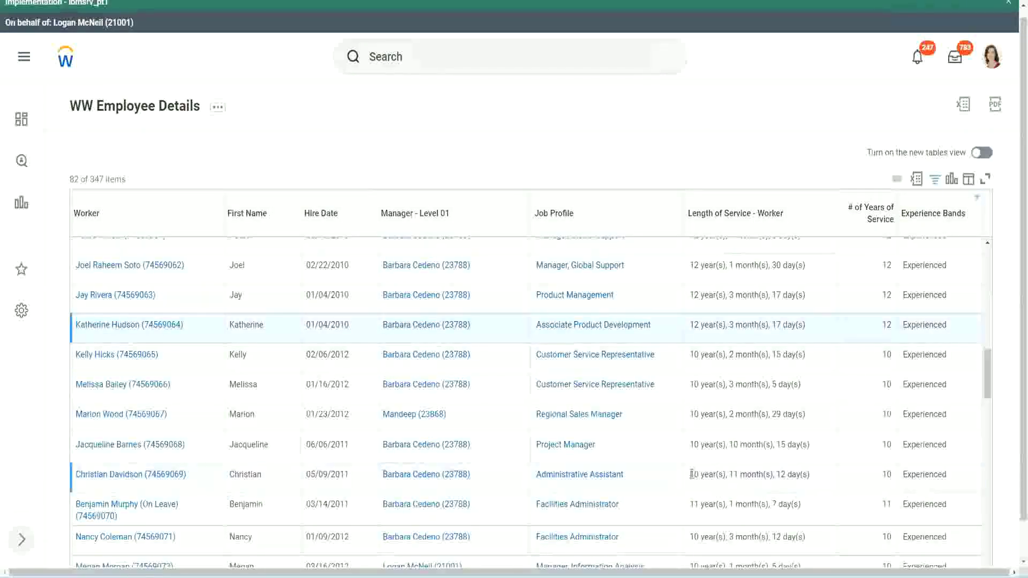
pyautogui.click(777, 471)
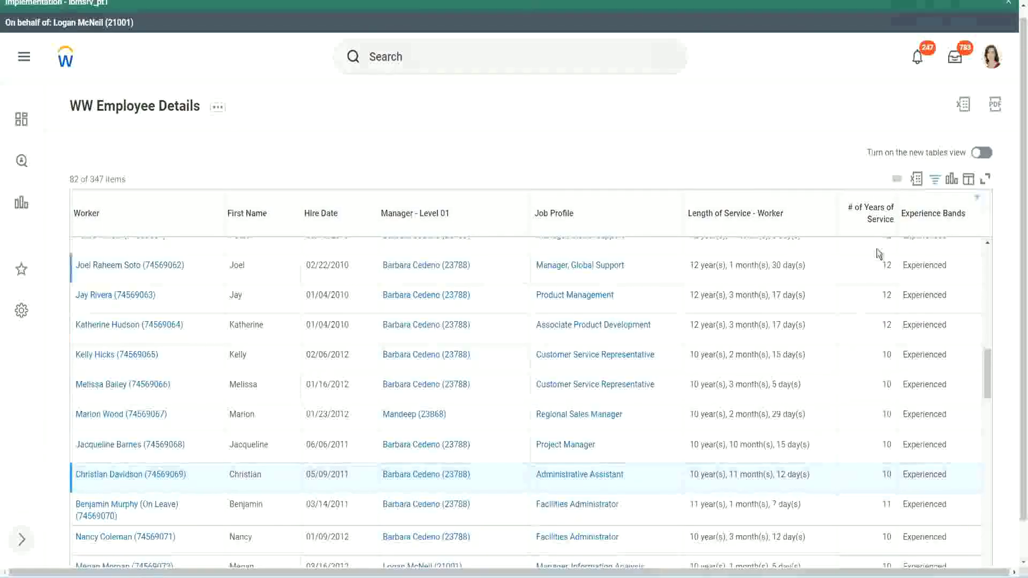
pyautogui.doubleClick(889, 266)
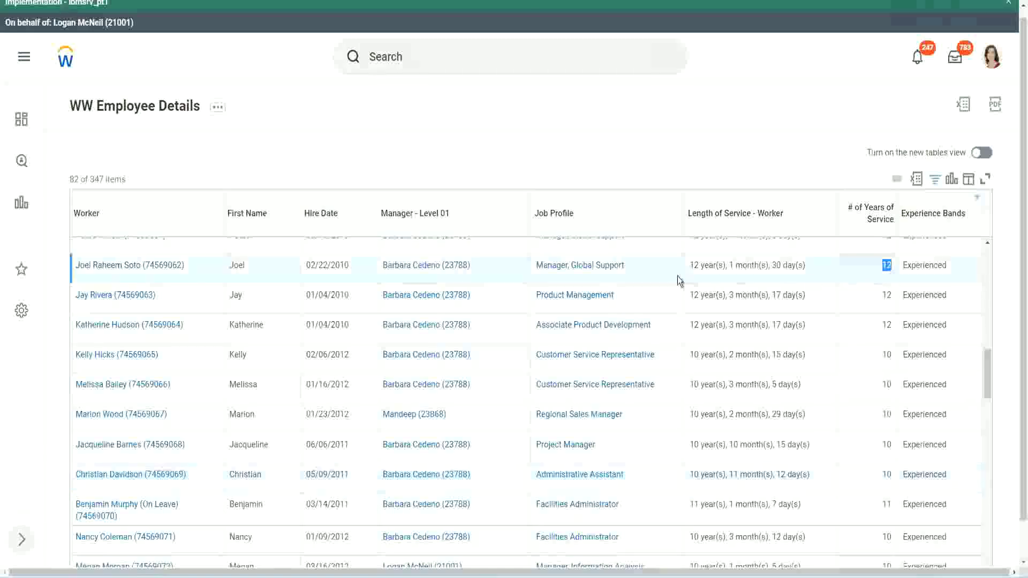
pyautogui.moveTo(689, 267); pyautogui.dragTo(821, 265)
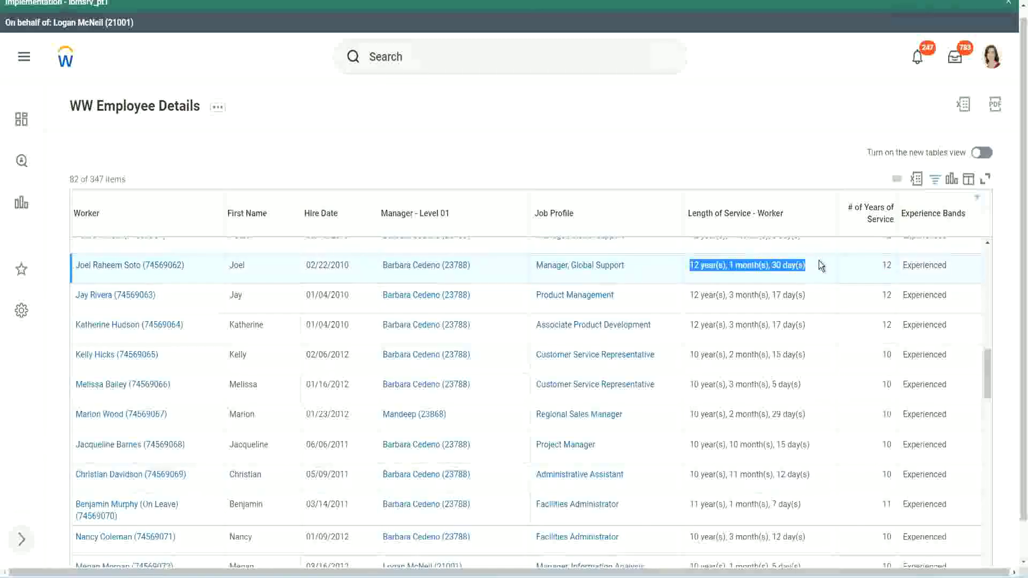
pyautogui.click(798, 473)
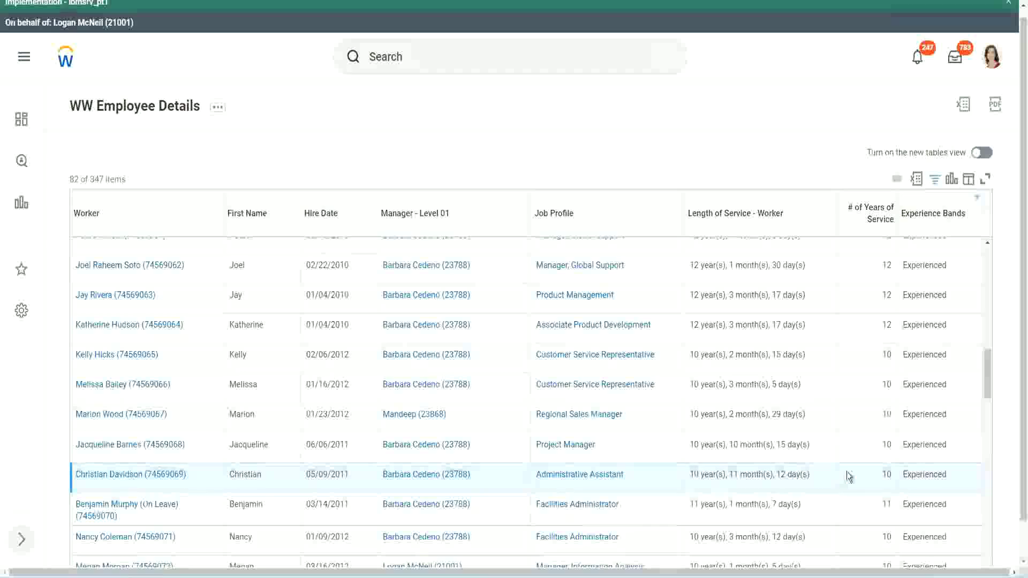
pyautogui.doubleClick(887, 474)
pyautogui.click(850, 478)
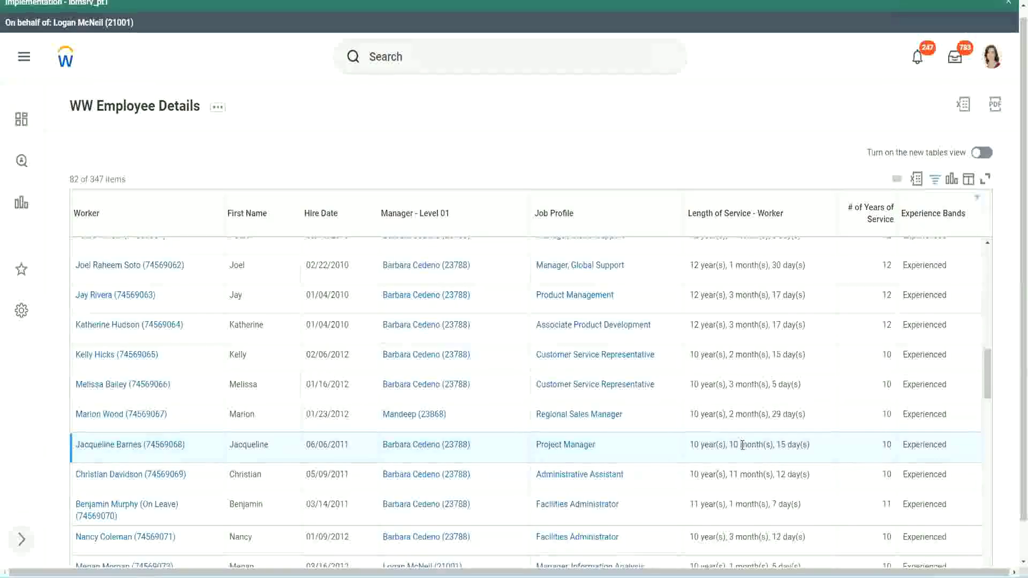
pyautogui.doubleClick(733, 444)
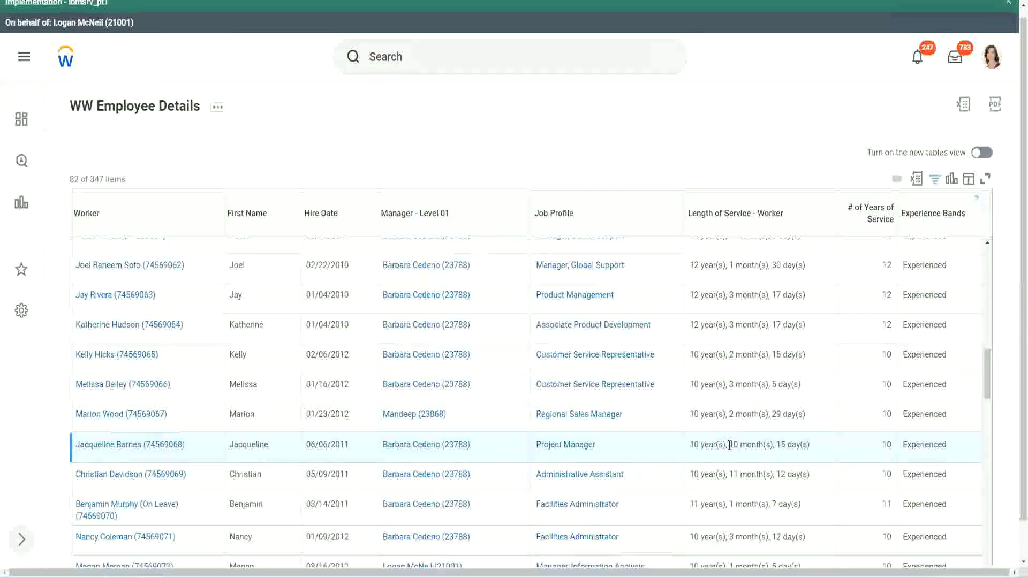
pyautogui.click(768, 445)
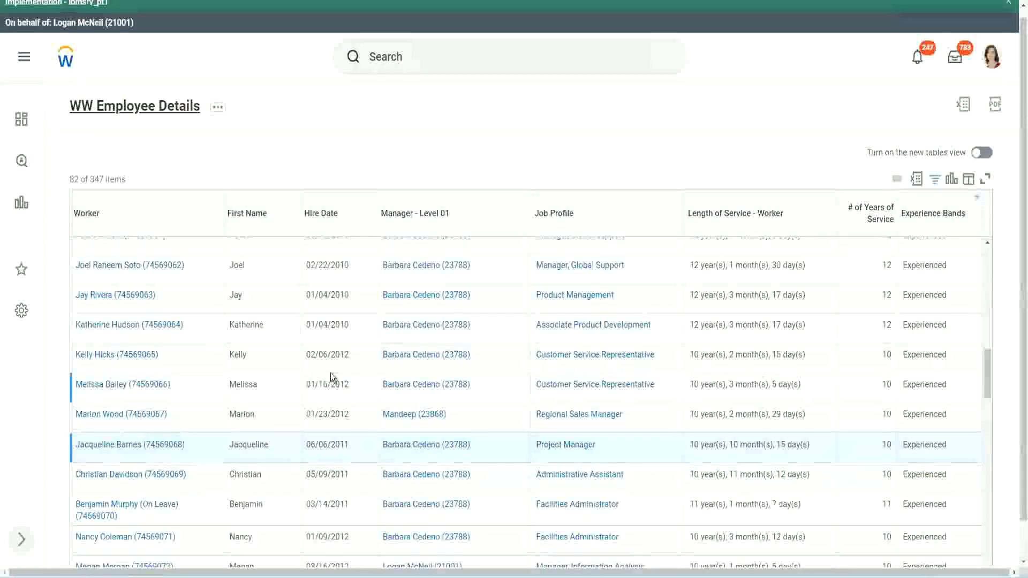
# Step: Open the experience bands calculated field from the report definition in a new tab and review its conditions and return values
pyautogui.scroll(-5, 332, 375)
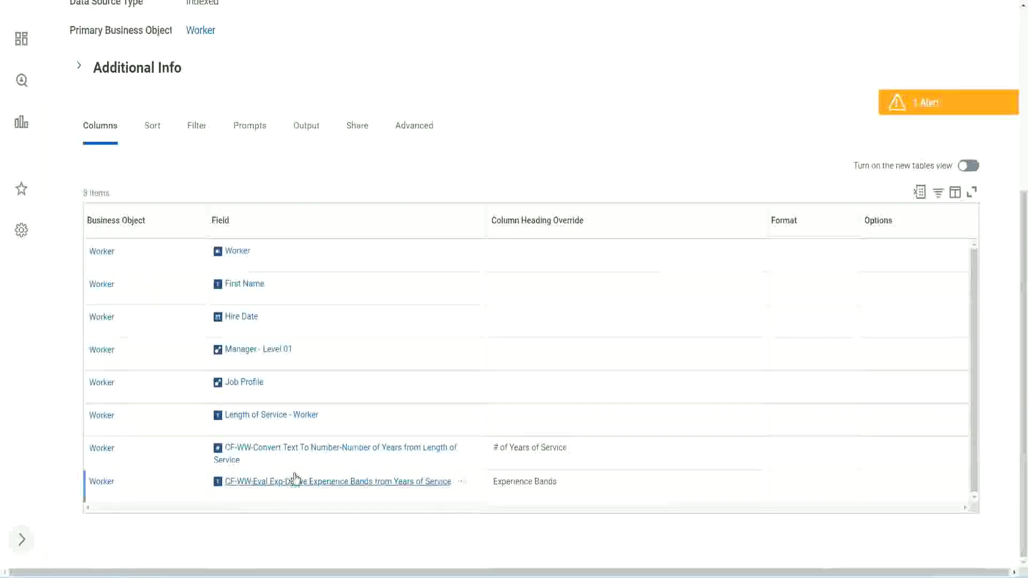
pyautogui.rightClick(281, 485)
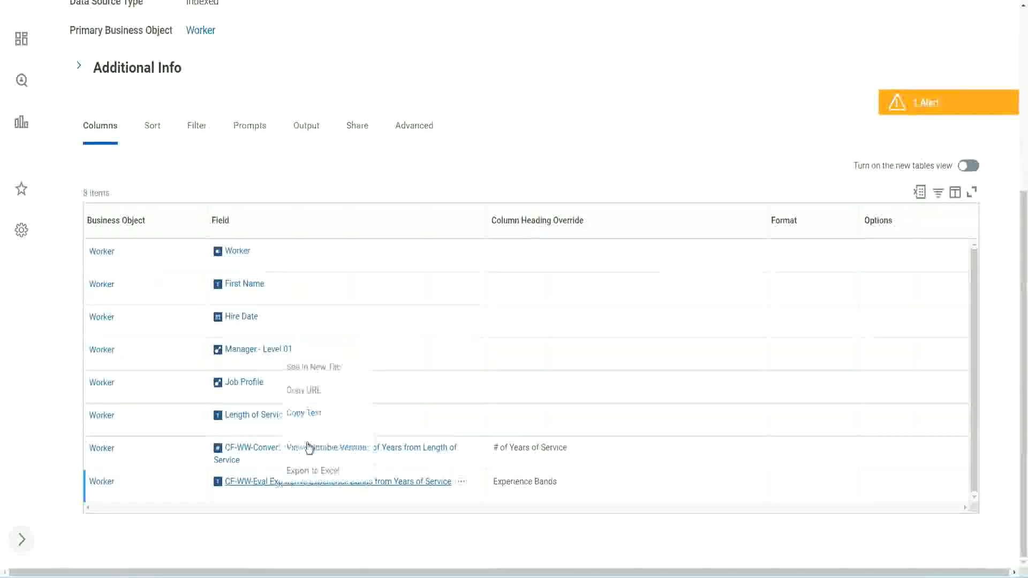
pyautogui.click(323, 367)
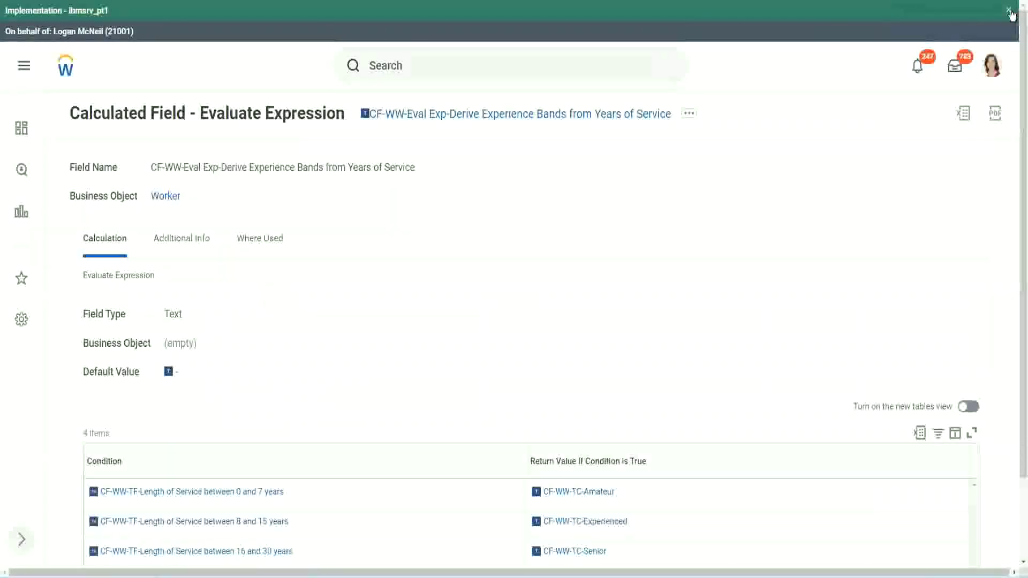
pyautogui.click(1010, 12)
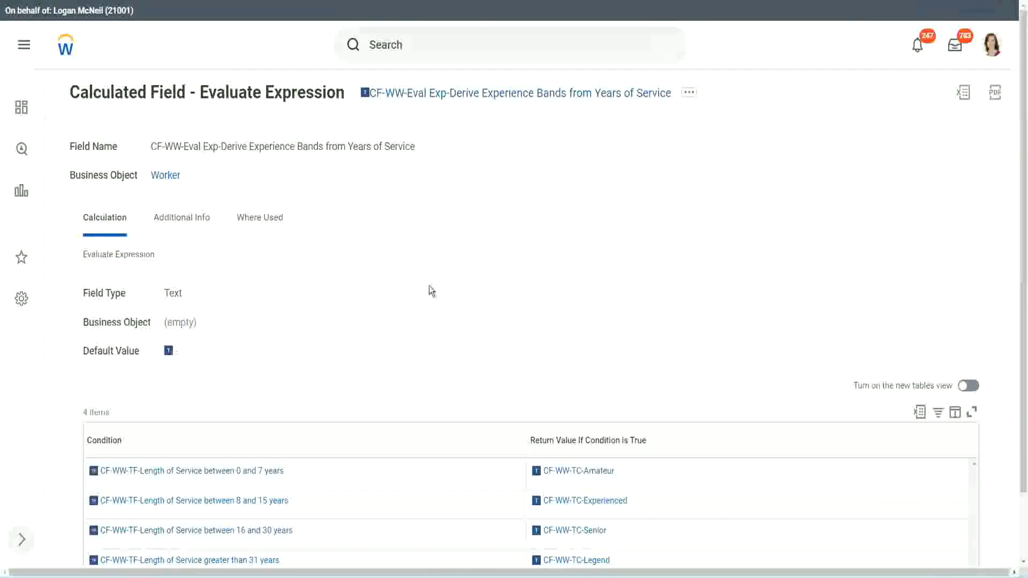
pyautogui.scroll(-1, 418, 298)
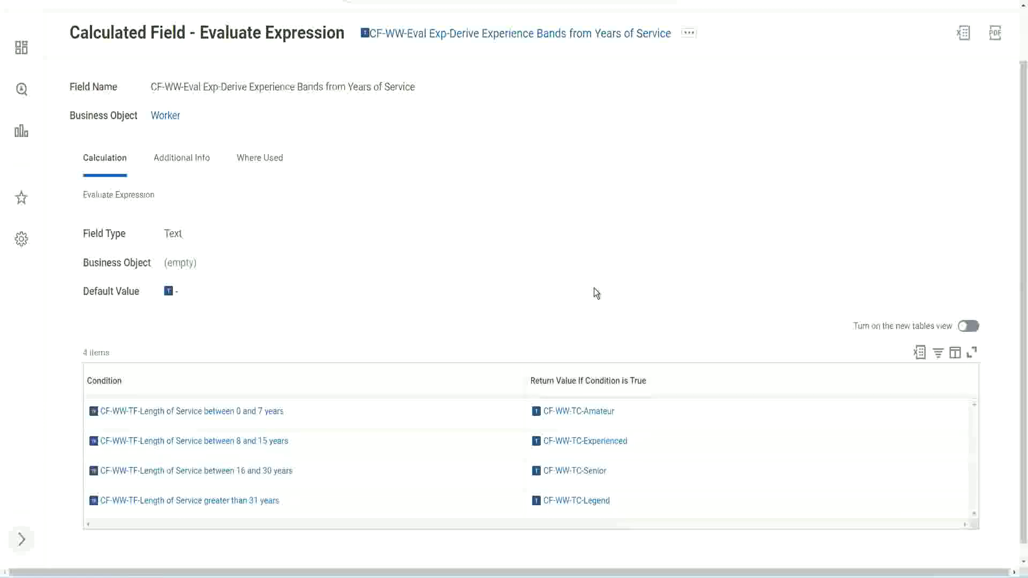
pyautogui.click(466, 378)
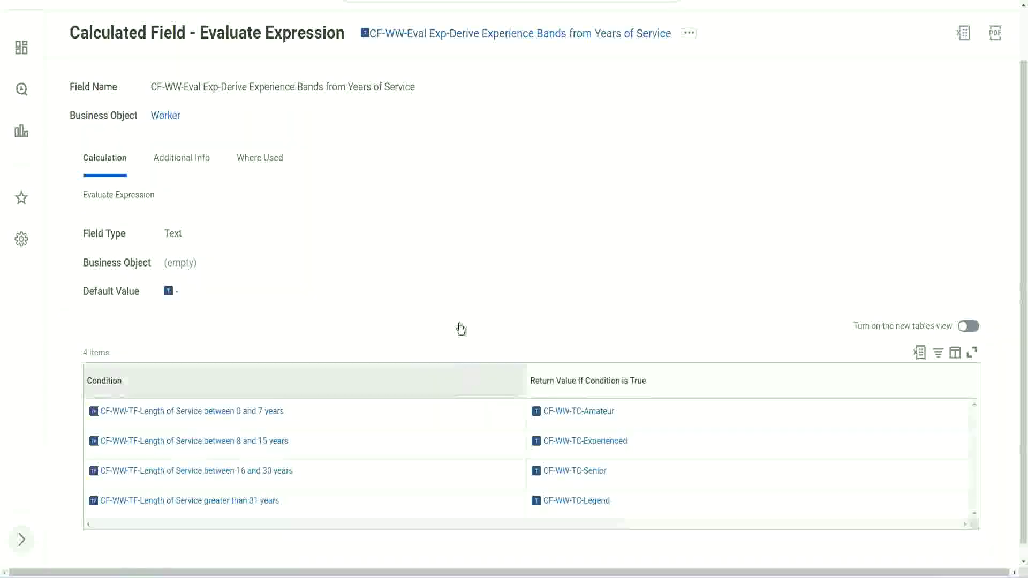
pyautogui.click(459, 247)
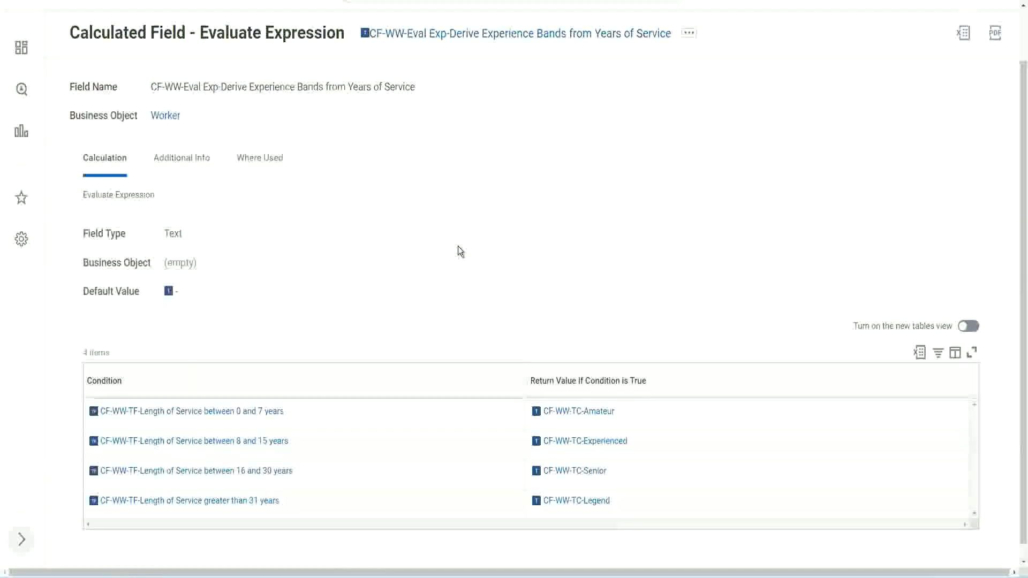
# Step: Copy the name of the experience bands calculated field and, back on the report definition, search for and open the Create Calculated Field task
pyautogui.rightClick(454, 40)
pyautogui.click(474, 95)
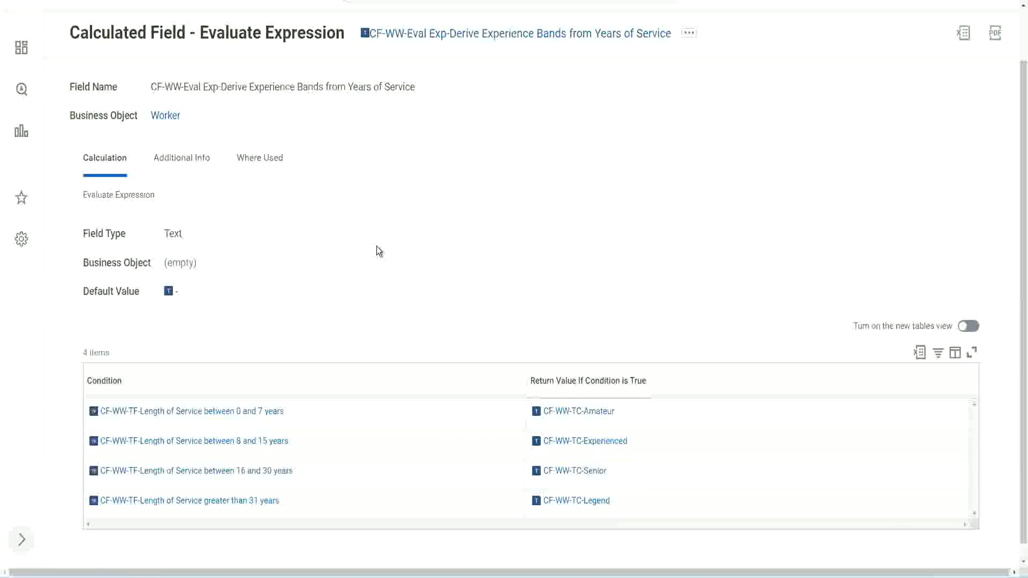
pyautogui.scroll(2, 400, 213)
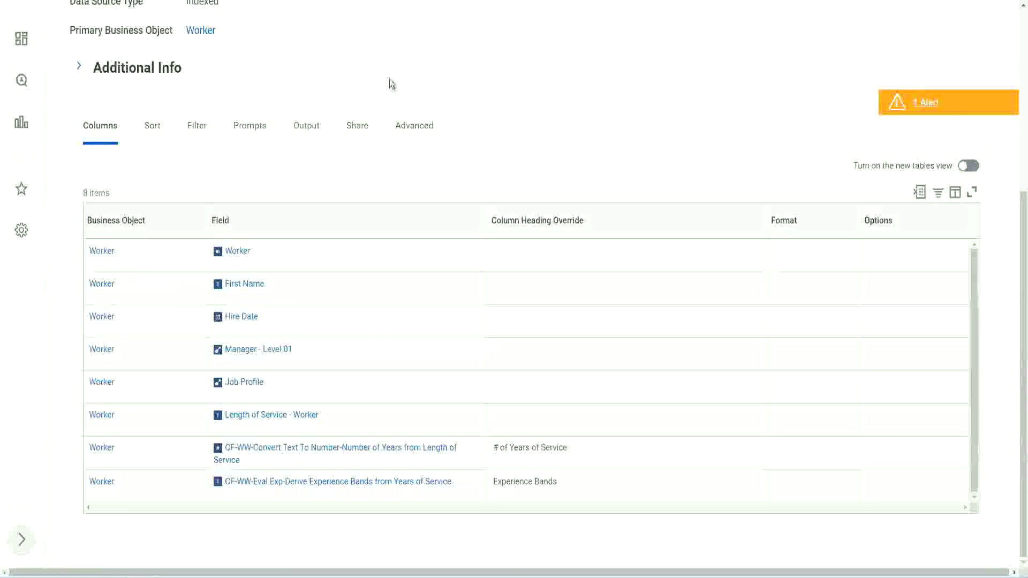
pyautogui.scroll(5, 390, 81)
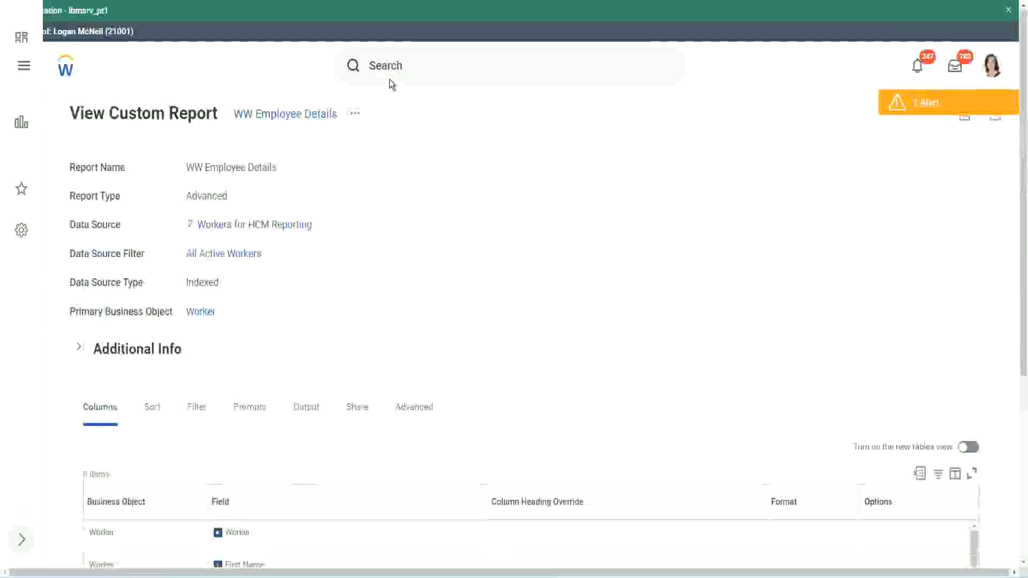
pyautogui.click(418, 64)
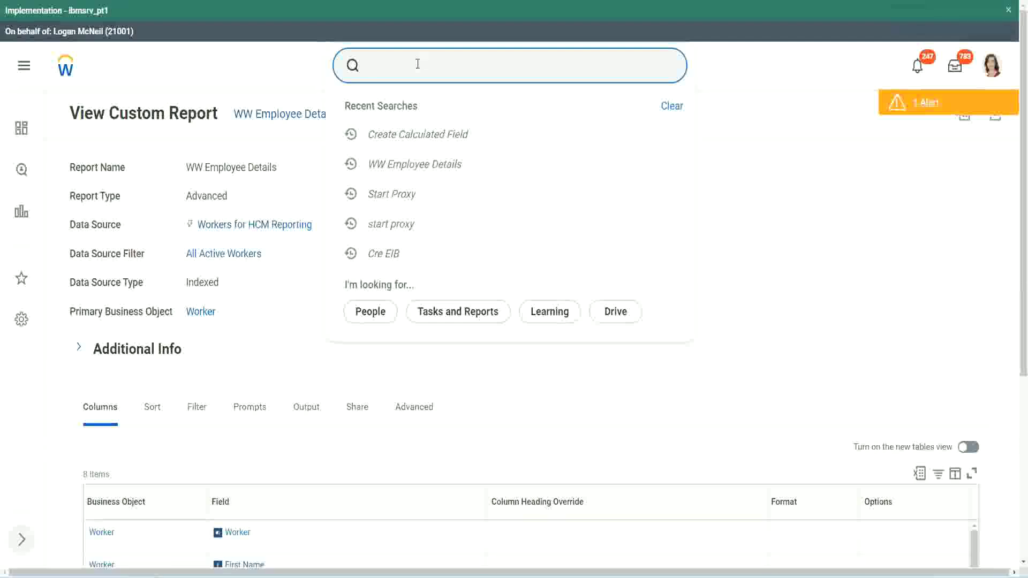
pyautogui.write('create cal field')
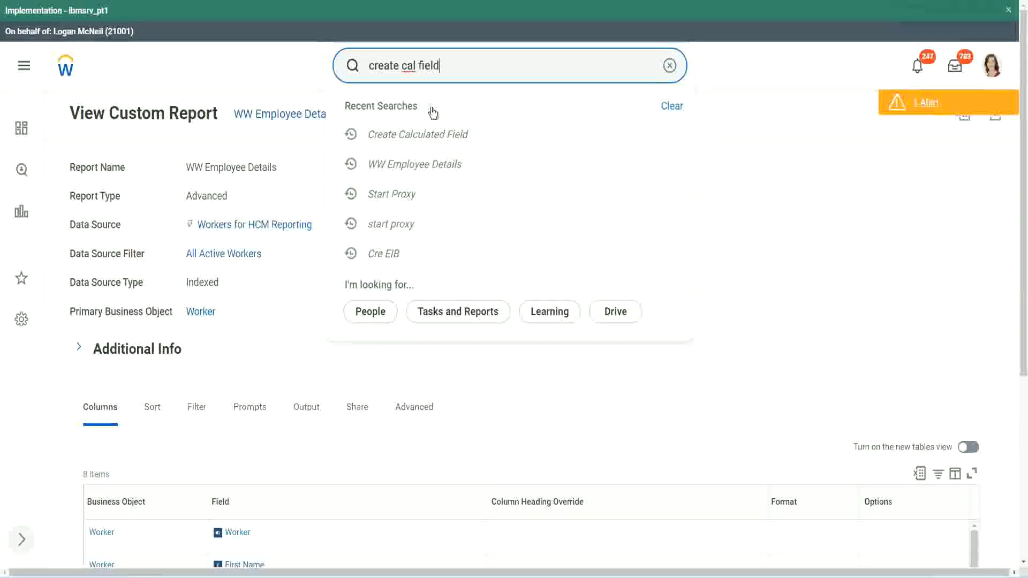
pyautogui.click(432, 110)
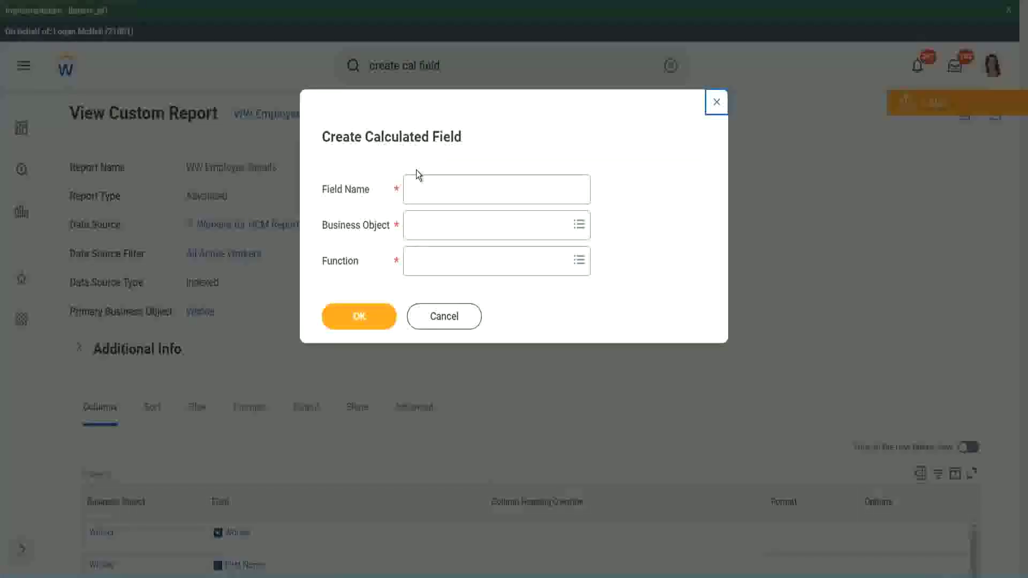
# Step: Paste the copied name as the new calculated field's name and insert "Bands" after "CF-WW-Eval Exp"
pyautogui.click(435, 191)
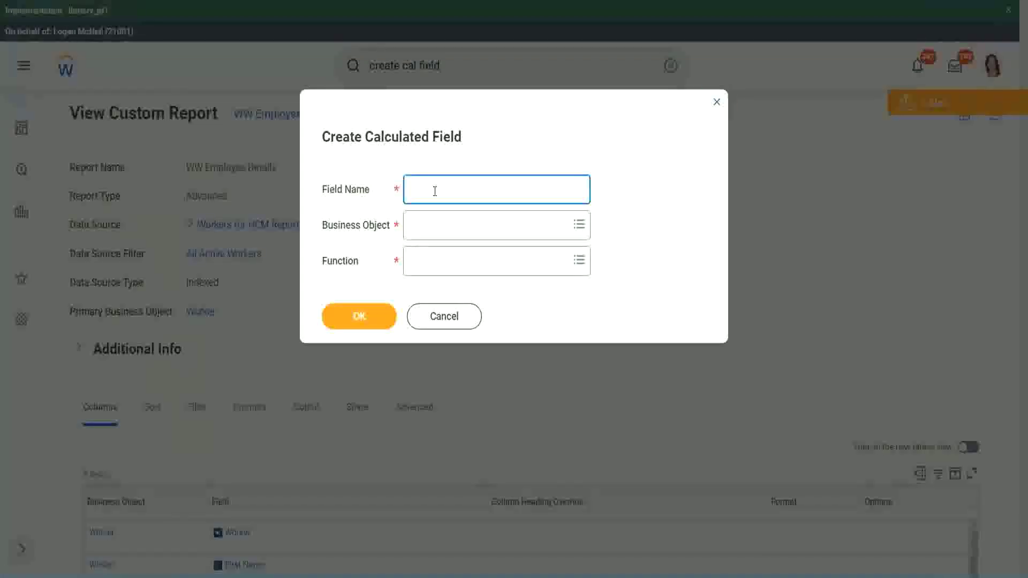
pyautogui.hotkey('ctrl', 'v')
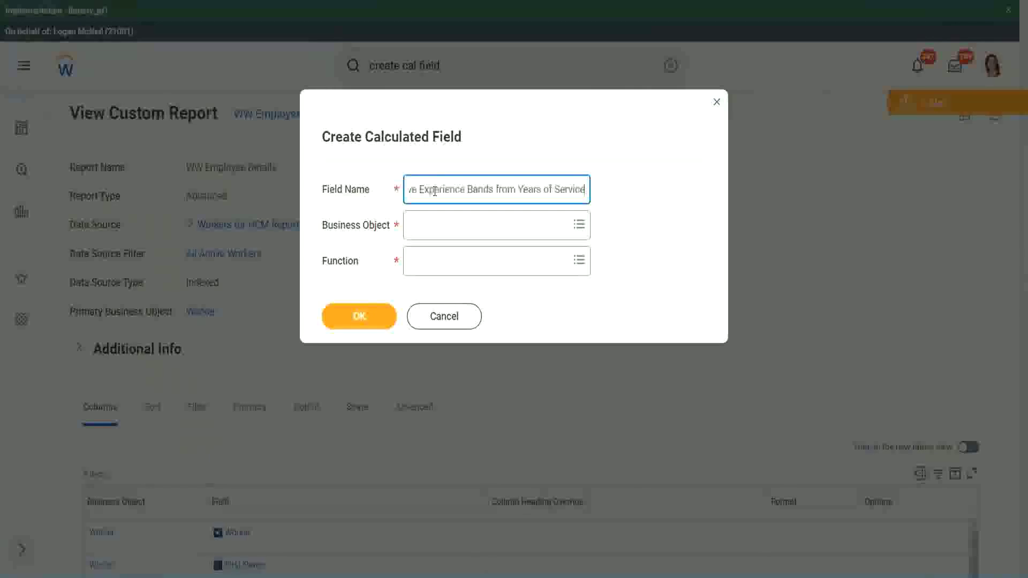
pyautogui.moveTo(468, 189); pyautogui.dragTo(373, 172)
pyautogui.click(464, 190)
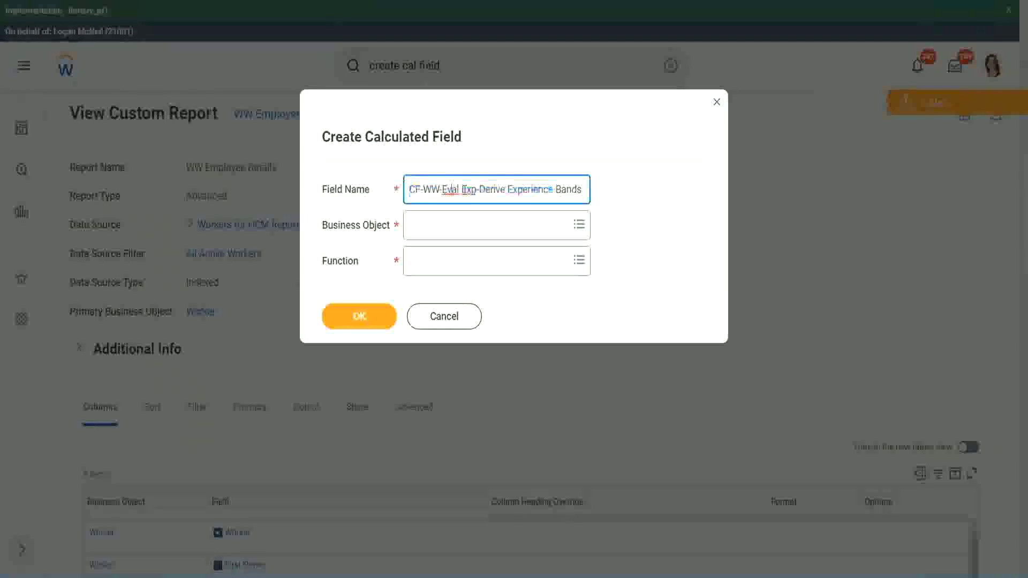
pyautogui.doubleClick(468, 190)
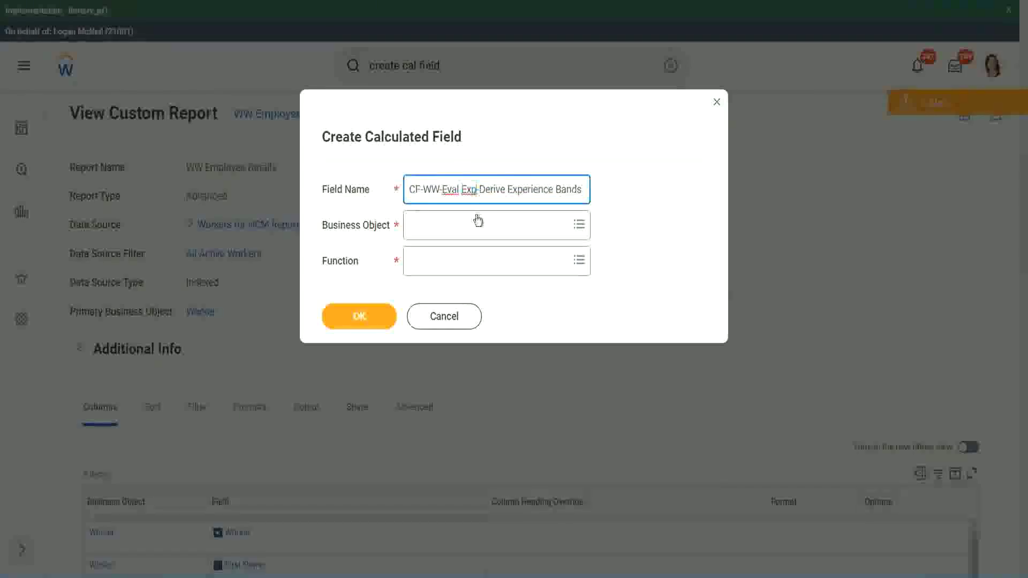
pyautogui.write('bands')
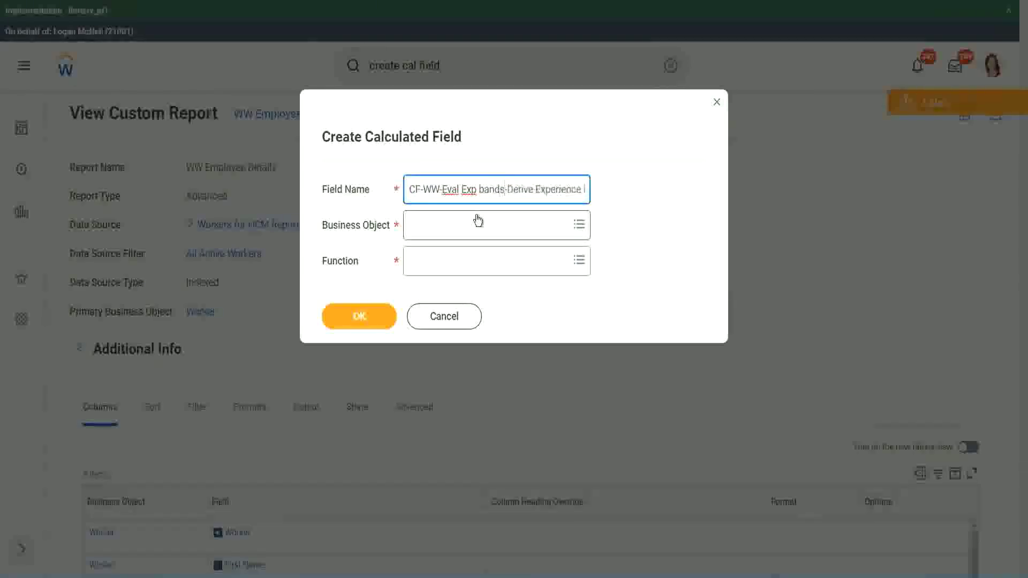
pyautogui.press('Left')
pyautogui.press('Left')
pyautogui.press('Left')
pyautogui.press('Left')
pyautogui.hotkey('shift', 'Left')
pyautogui.write('B')
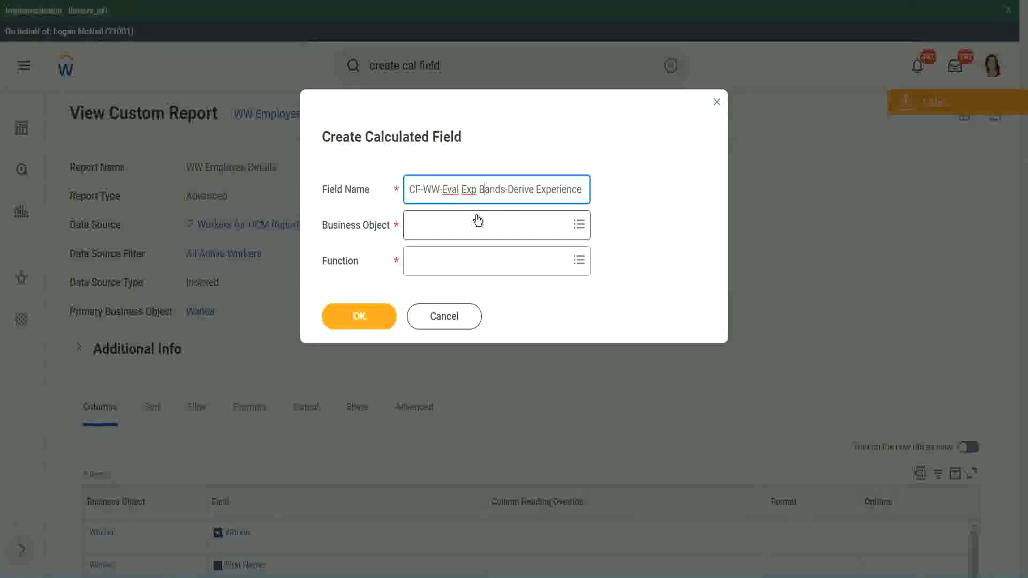
pyautogui.press('Right')
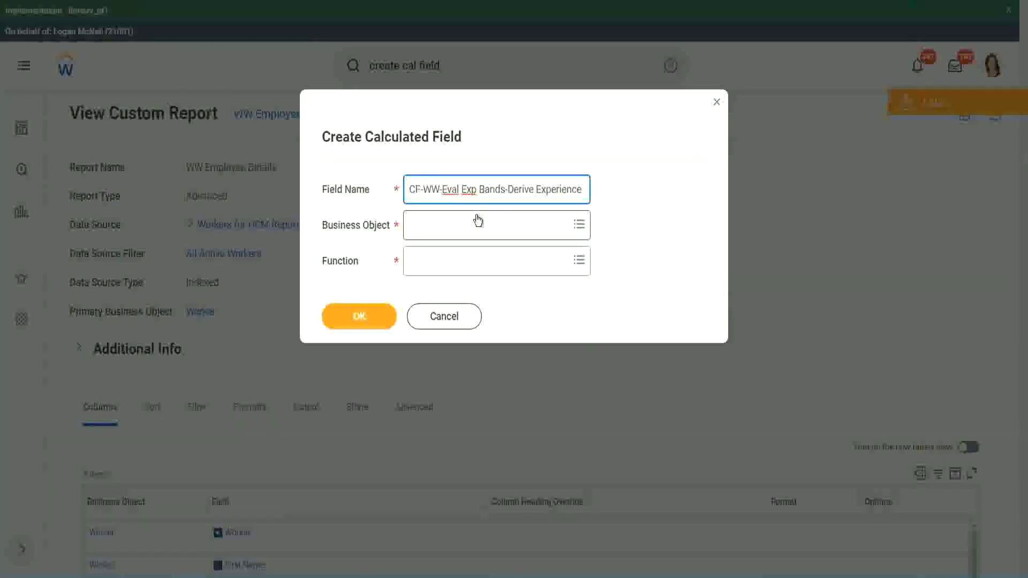
# Step: Replace "Derive" with "Determine" in the new calculated field's name, keeping "Experience Bands from Years of Service" after it
pyautogui.press('Right')
pyautogui.press('Right')
pyautogui.press('Right')
pyautogui.press('Right')
pyautogui.press('Right')
pyautogui.press('Right')
pyautogui.press('Right')
pyautogui.press('Right')
pyautogui.press('Right')
pyautogui.press('Right')
pyautogui.press('Right')
pyautogui.press('Right')
pyautogui.press('Right')
pyautogui.press('Right')
pyautogui.press('Right')
pyautogui.press('Right')
pyautogui.press('Right')
pyautogui.press('Right')
pyautogui.press('Right')
pyautogui.press('Right')
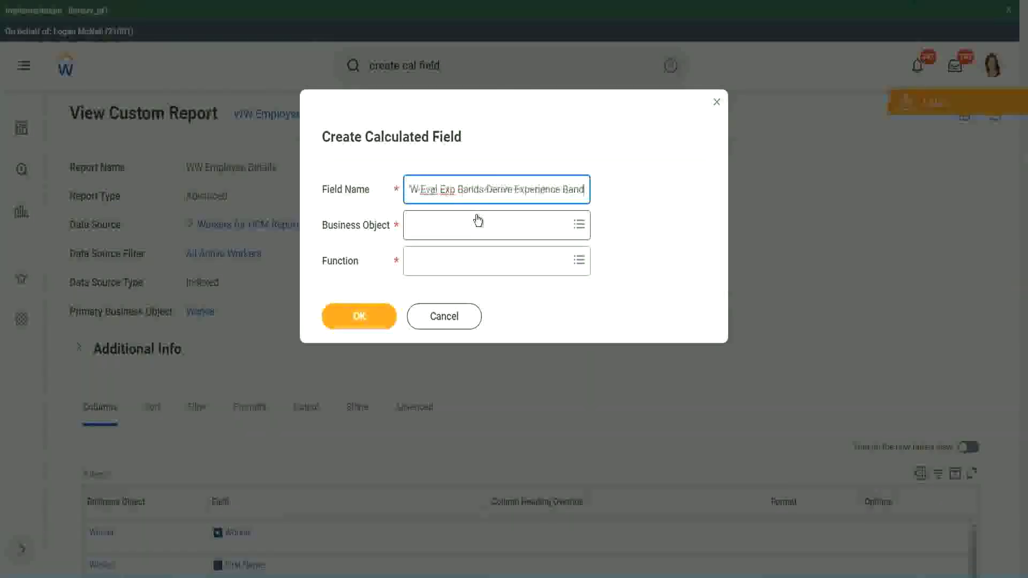
pyautogui.press('Right')
pyautogui.press('Right')
pyautogui.press('Right')
pyautogui.press('Right')
pyautogui.press('Right')
pyautogui.press('Right')
pyautogui.press('Right')
pyautogui.press('Right')
pyautogui.press('Right')
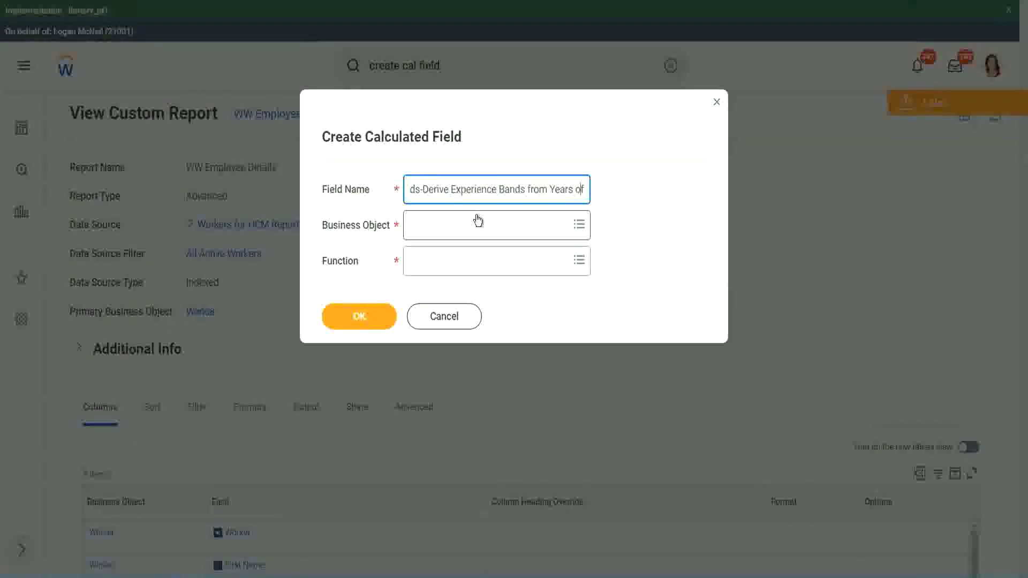
pyautogui.press('Left')
pyautogui.press('Left')
pyautogui.press('Left')
pyautogui.press('Left')
pyautogui.press('Left')
pyautogui.press('Left')
pyautogui.press('Left')
pyautogui.press('Left')
pyautogui.press('Left')
pyautogui.press('Left')
pyautogui.press('Left')
pyautogui.press('Left')
pyautogui.press('Left')
pyautogui.press('Left')
pyautogui.press('Left')
pyautogui.press('Left')
pyautogui.press('Left')
pyautogui.press('Left')
pyautogui.press('Left')
pyautogui.press('Left')
pyautogui.hotkey('shift', 'Left')
pyautogui.hotkey('shift', 'Left')
pyautogui.hotkey('shift', 'Left')
pyautogui.hotkey('shift', 'Left')
pyautogui.hotkey('shift', 'Left')
pyautogui.hotkey('shift', 'Left')
pyautogui.write('Determine')
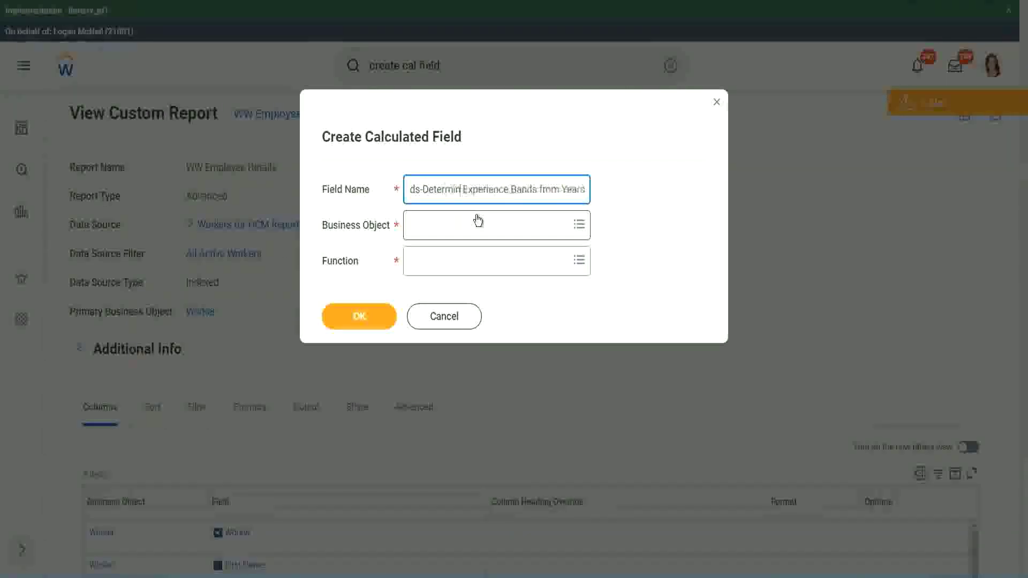
pyautogui.press('Right')
pyautogui.press('Right')
pyautogui.press('Right')
pyautogui.press('Right')
pyautogui.press('Right')
pyautogui.press('Right')
pyautogui.press('Right')
pyautogui.press('Right')
pyautogui.press('Right')
pyautogui.press('Right')
pyautogui.press('Right')
pyautogui.press('Right')
pyautogui.press('Right')
pyautogui.press('Right')
pyautogui.press('Right')
pyautogui.press('Right')
pyautogui.press('Right')
pyautogui.press('Right')
pyautogui.press('Right')
pyautogui.press('Right')
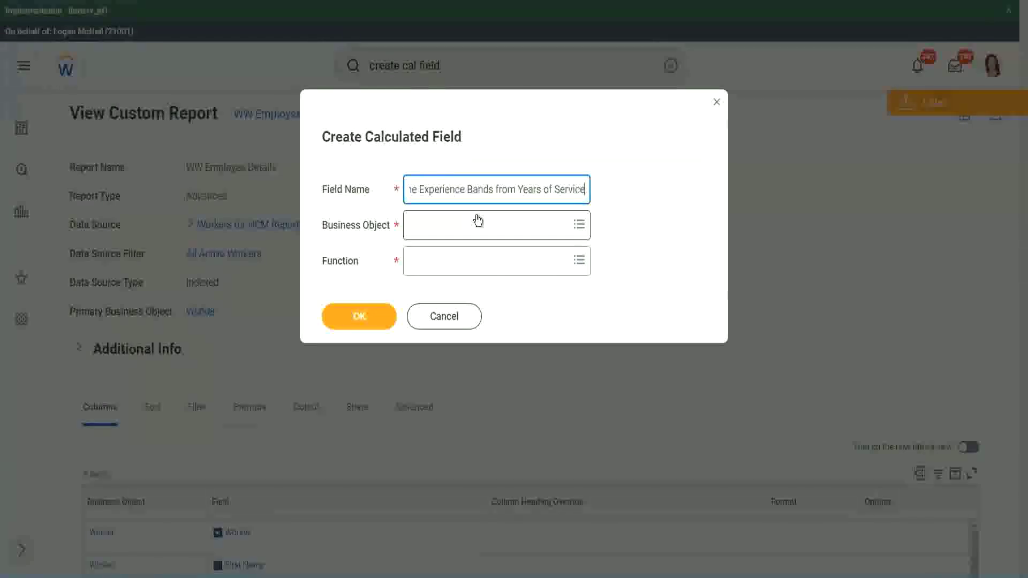
# Step: Set the calculated field's business object to Worker and its function to Evaluate Expression Band
pyautogui.click(458, 225)
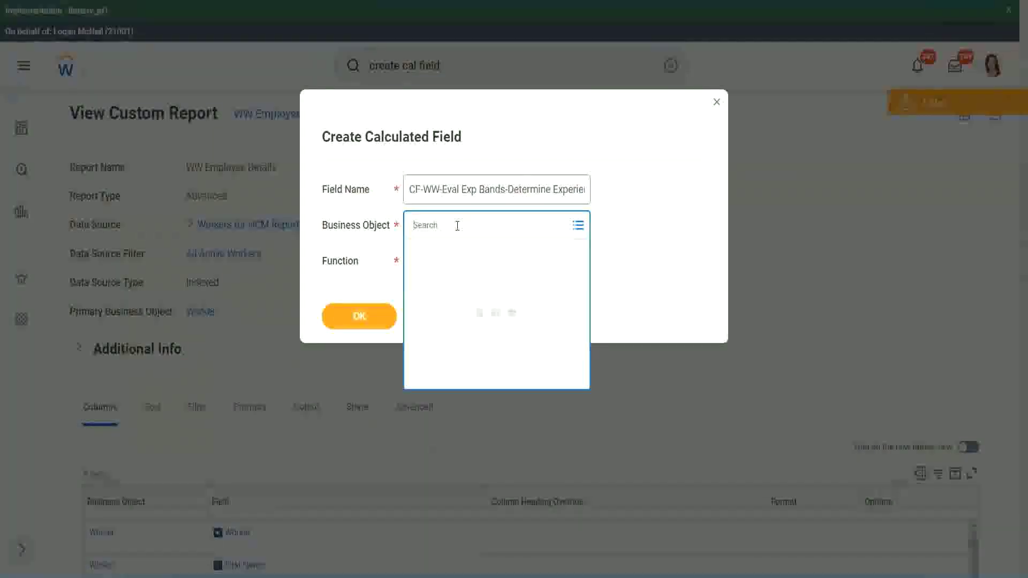
pyautogui.write('worker')
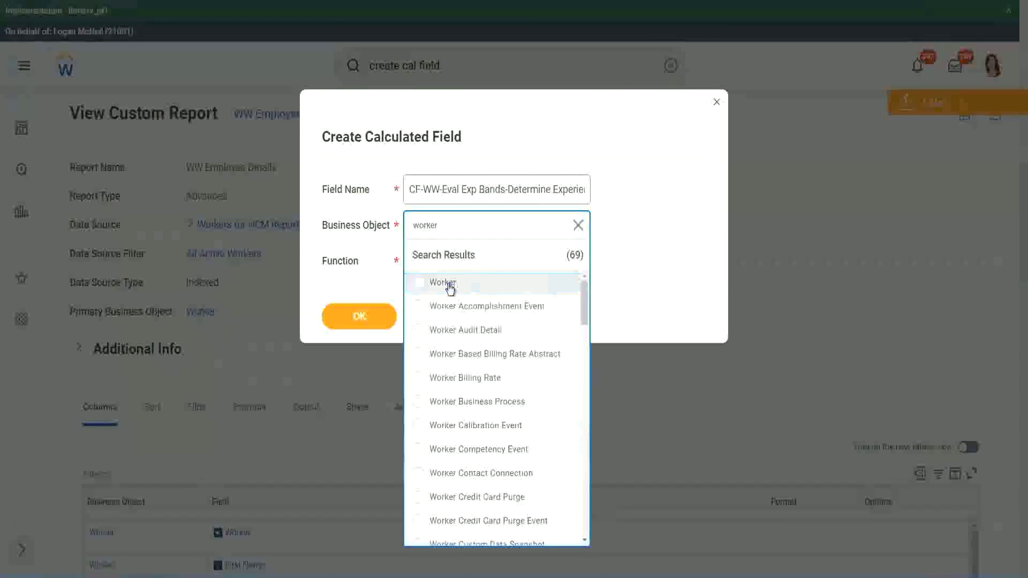
pyautogui.click(444, 284)
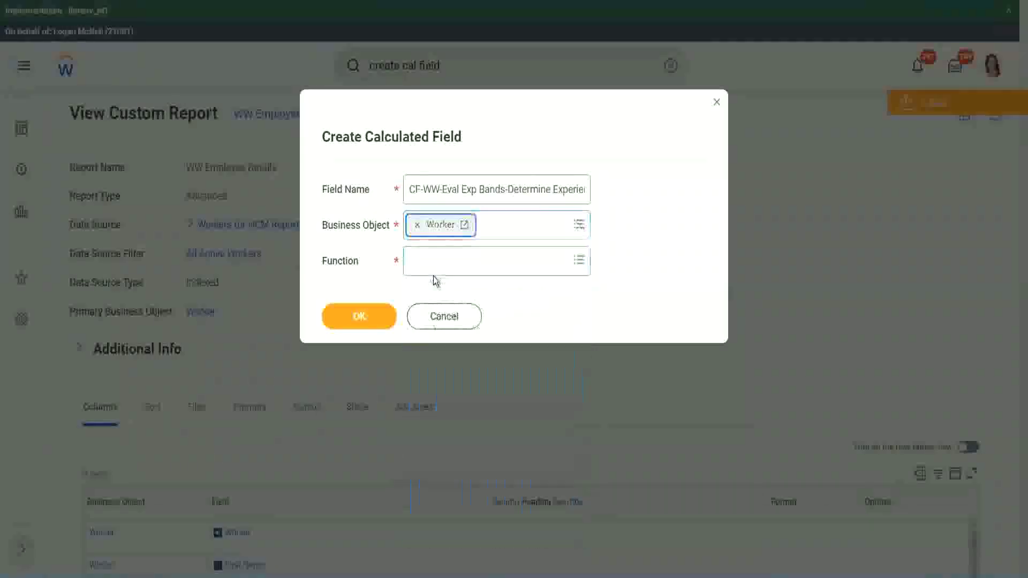
pyautogui.click(435, 259)
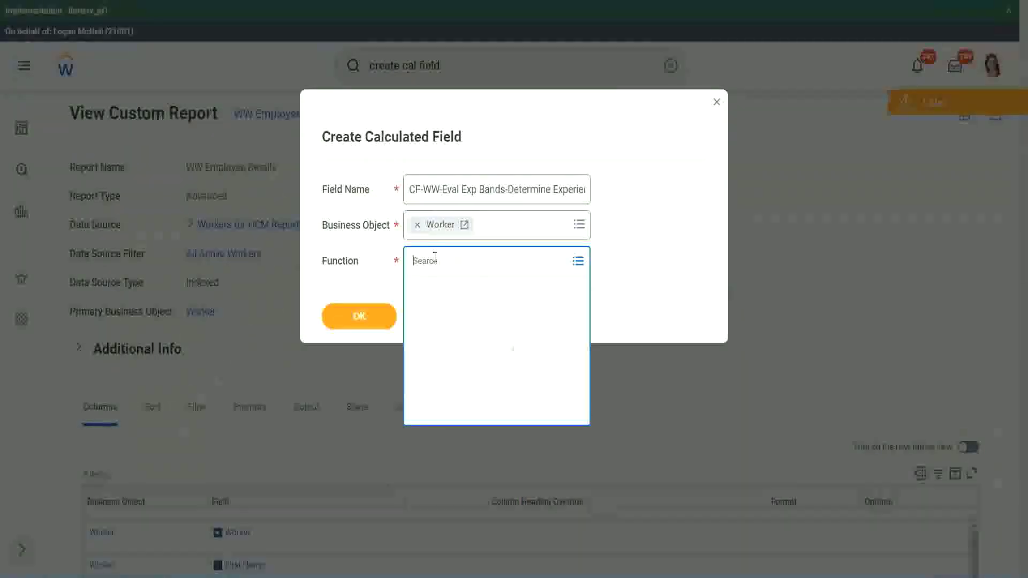
pyautogui.write('eval e')
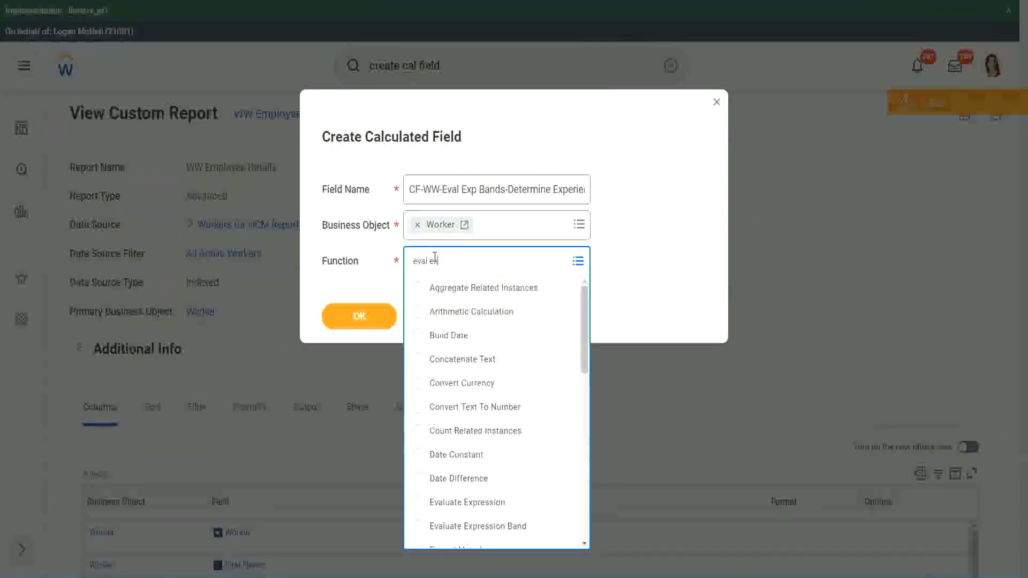
pyautogui.write('xp')
pyautogui.press('Return')
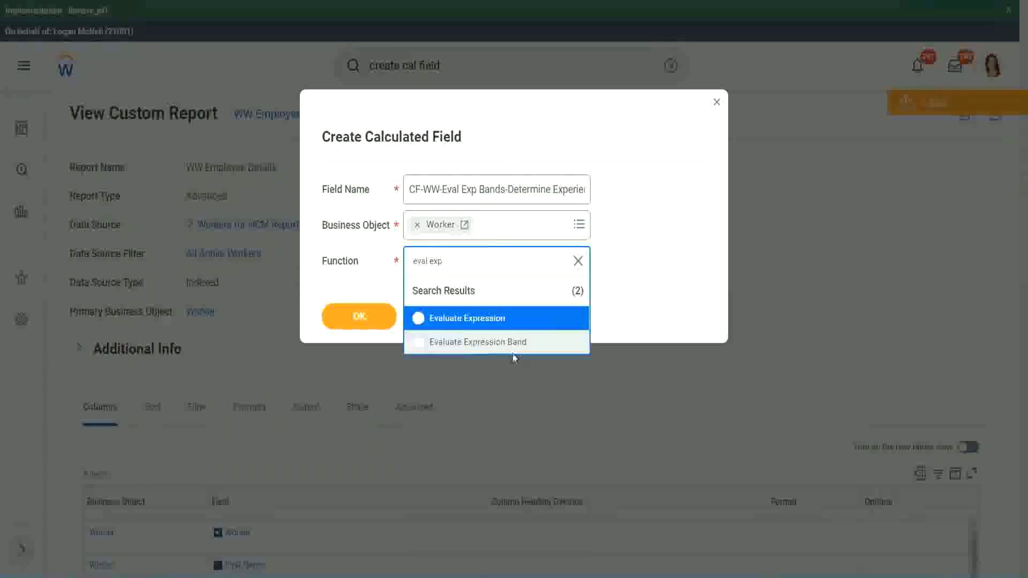
pyautogui.click(519, 346)
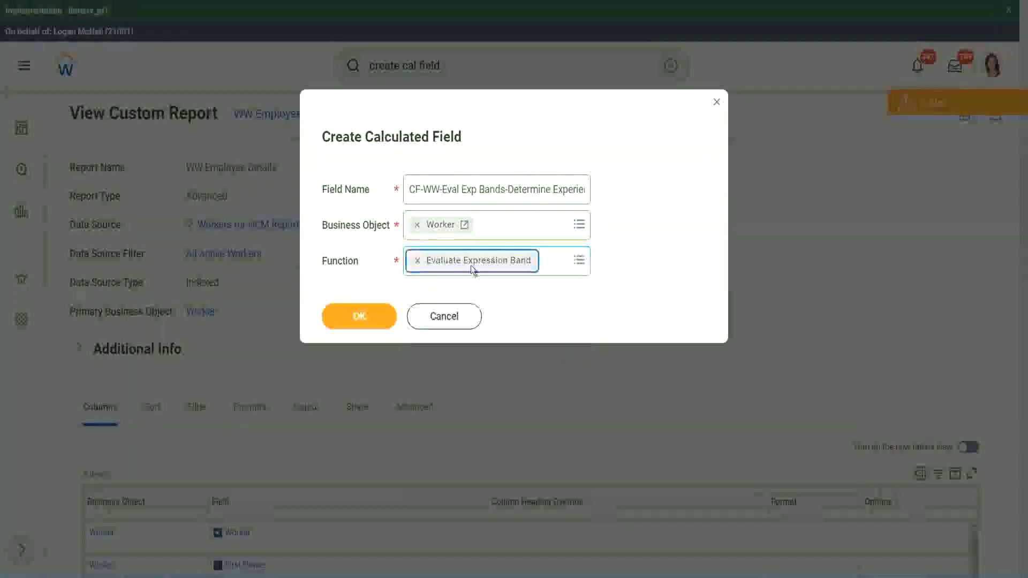
# Step: Change "Bands" to "Band" after "CF-WW-Eval Exp" in the field name and proceed to the calculation definition
pyautogui.click(505, 190)
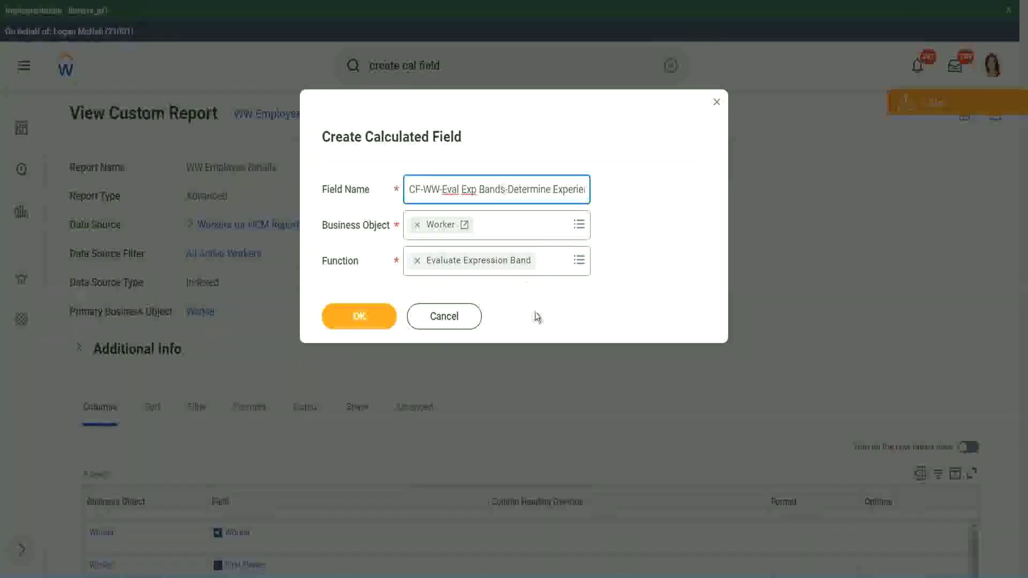
pyautogui.press('BackSpace')
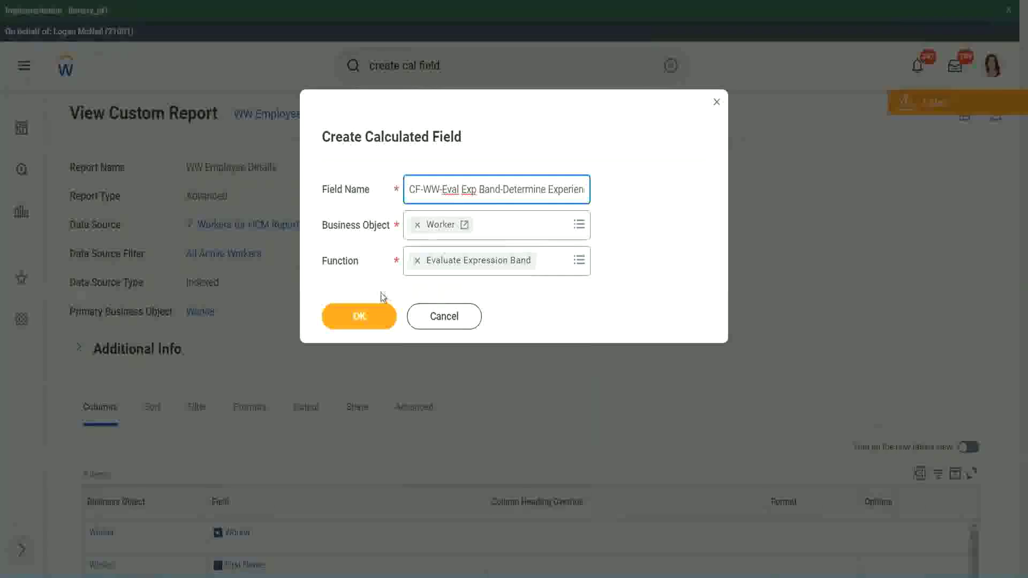
pyautogui.click(360, 316)
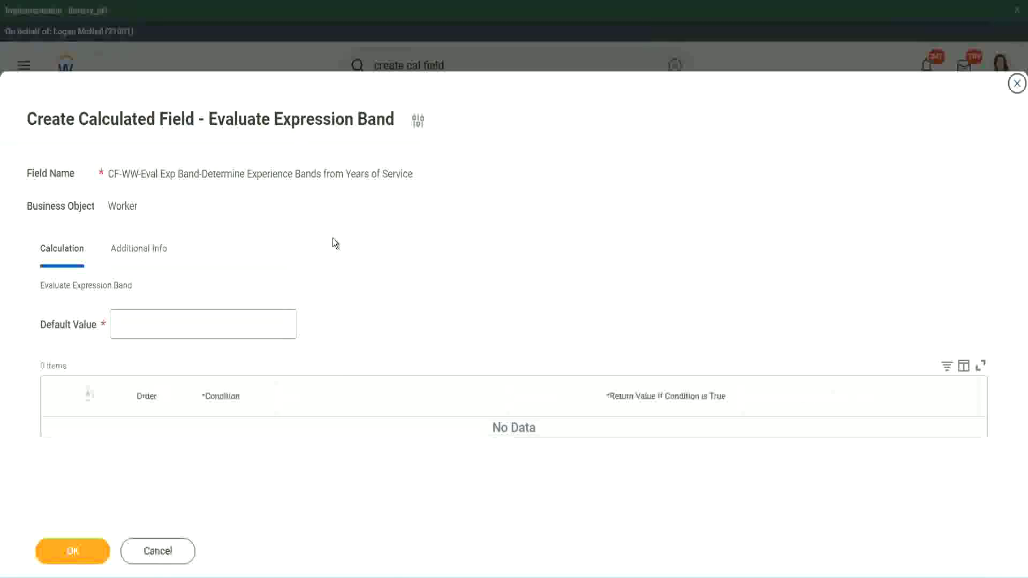
# Step: Set the default value to "-" and add a first row to the condition table
pyautogui.click(149, 331)
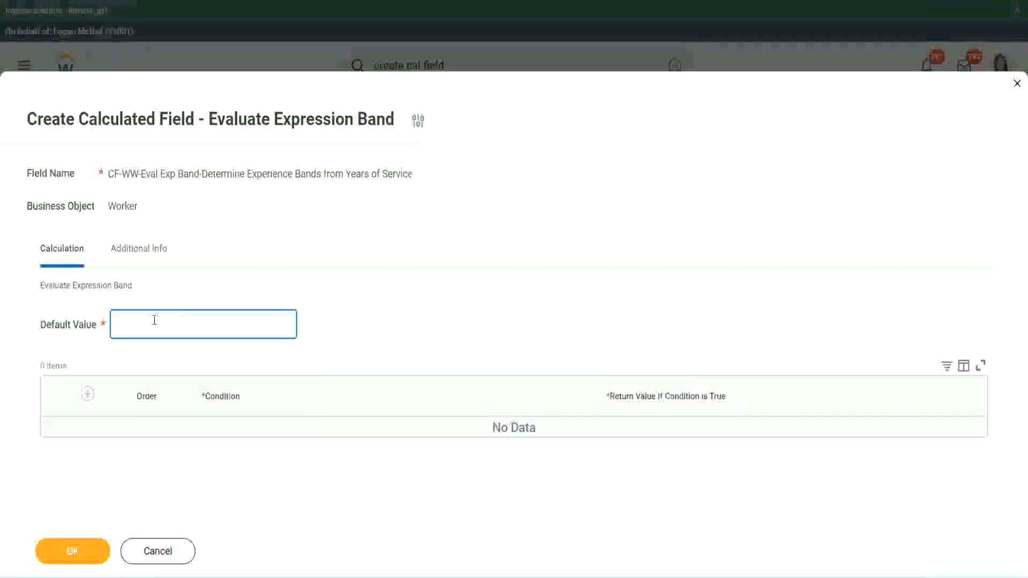
pyautogui.write('N')
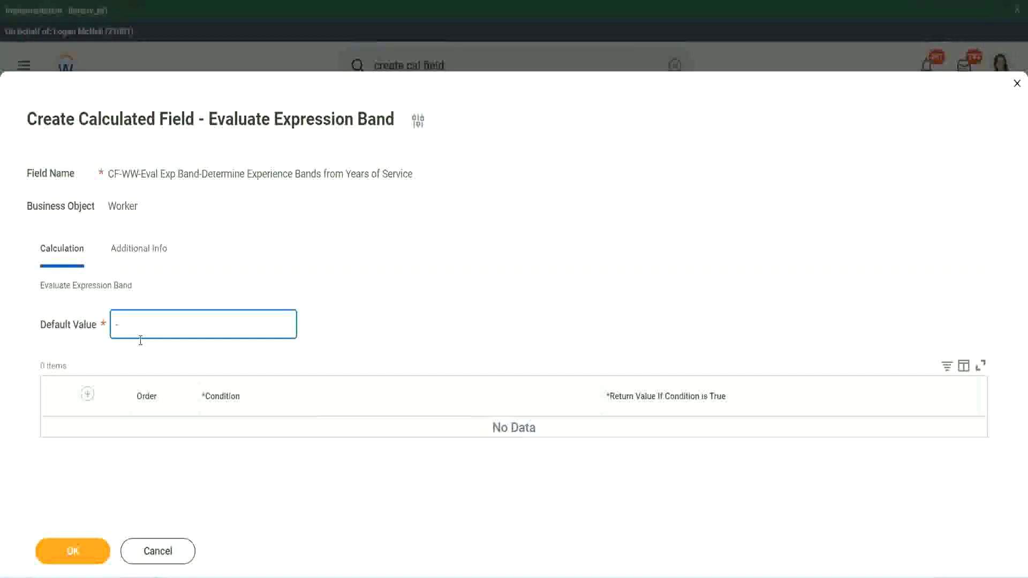
pyautogui.click(88, 395)
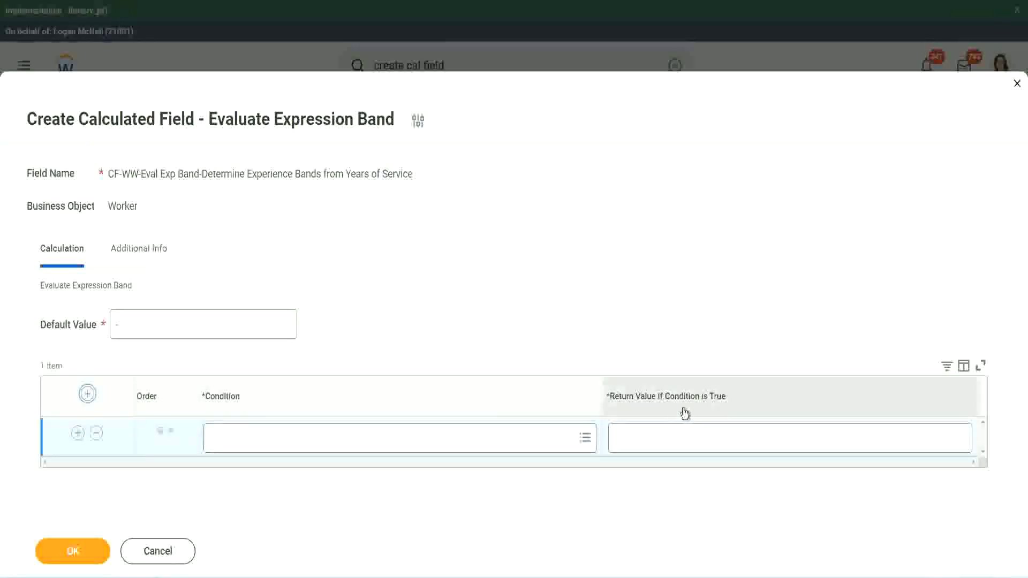
pyautogui.click(666, 437)
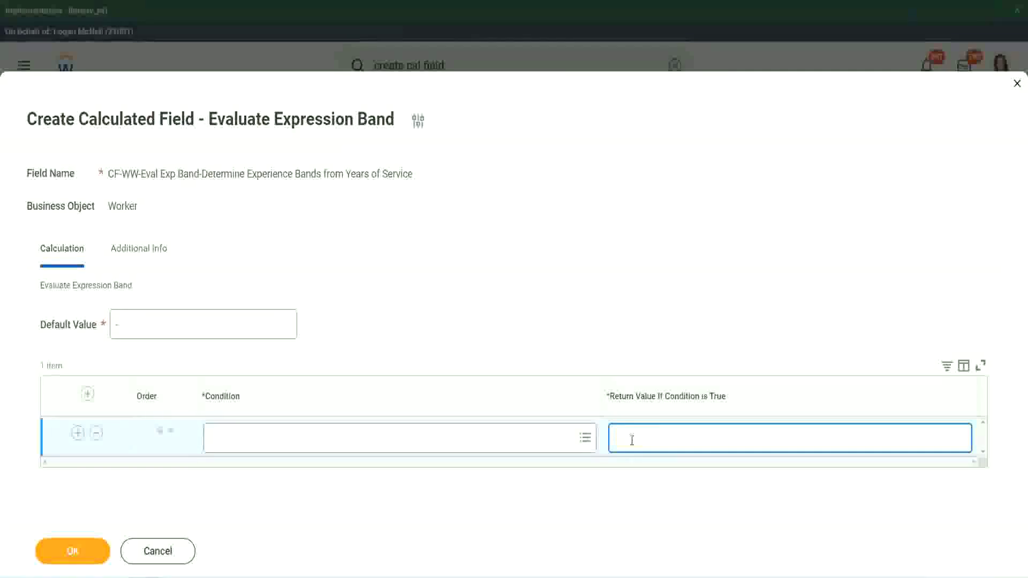
pyautogui.write('adkadjaidjaidjai')
pyautogui.press('BackSpace')
pyautogui.press('BackSpace')
pyautogui.press('BackSpace')
pyautogui.press('BackSpace')
pyautogui.press('BackSpace')
pyautogui.press('BackSpace')
pyautogui.press('BackSpace')
pyautogui.press('BackSpace')
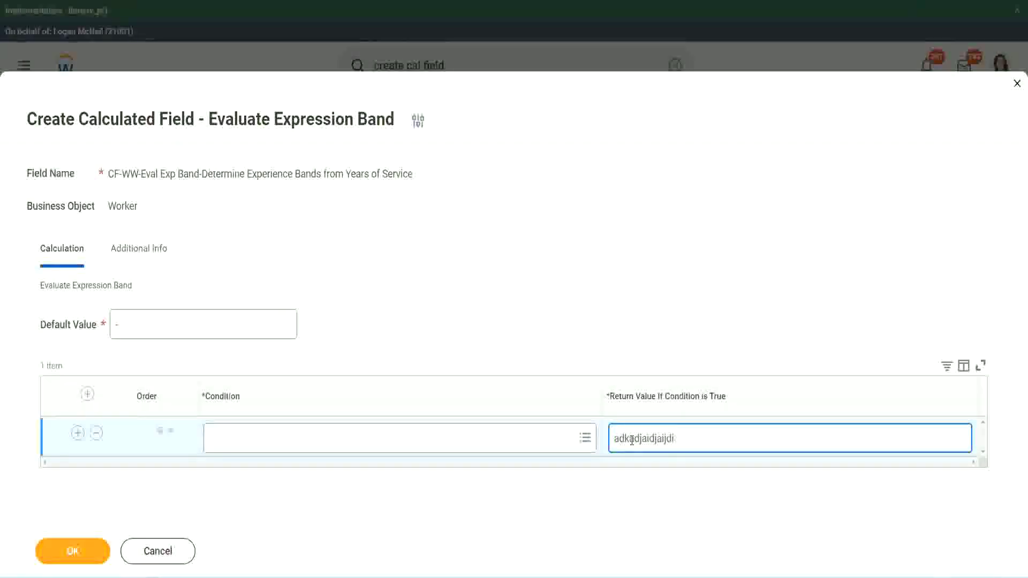
pyautogui.press('BackSpace')
pyautogui.press('BackSpace')
pyautogui.press('BackSpace')
pyautogui.press('BackSpace')
pyautogui.press('BackSpace')
pyautogui.press('BackSpace')
pyautogui.press('BackSpace')
pyautogui.press('BackSpace')
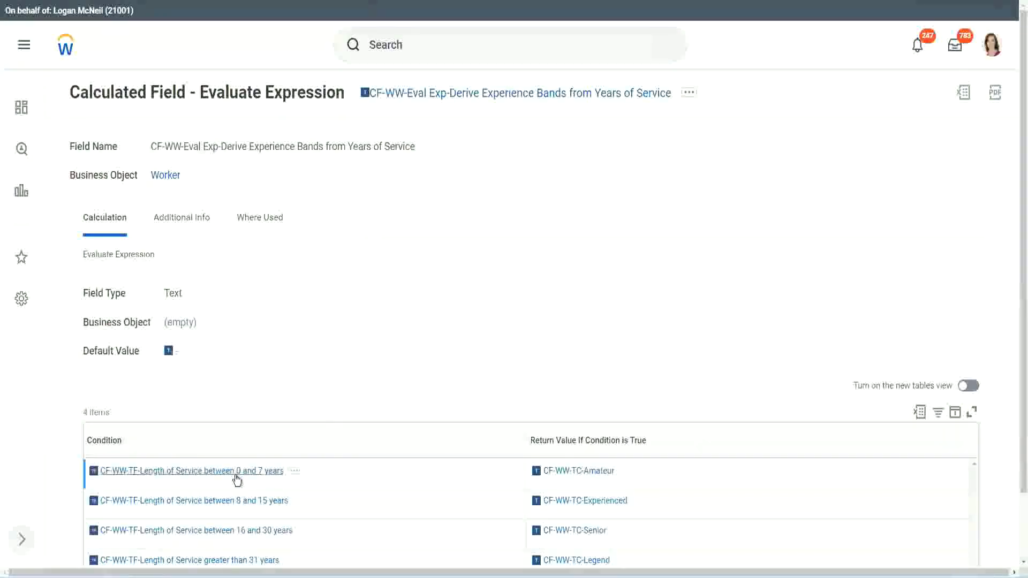
# Step: Copy "CF-WW-TF-Length of Service between 0 and 7 years" from the existing calculated field into the first condition, with return value "Amateur"
pyautogui.rightClick(236, 475)
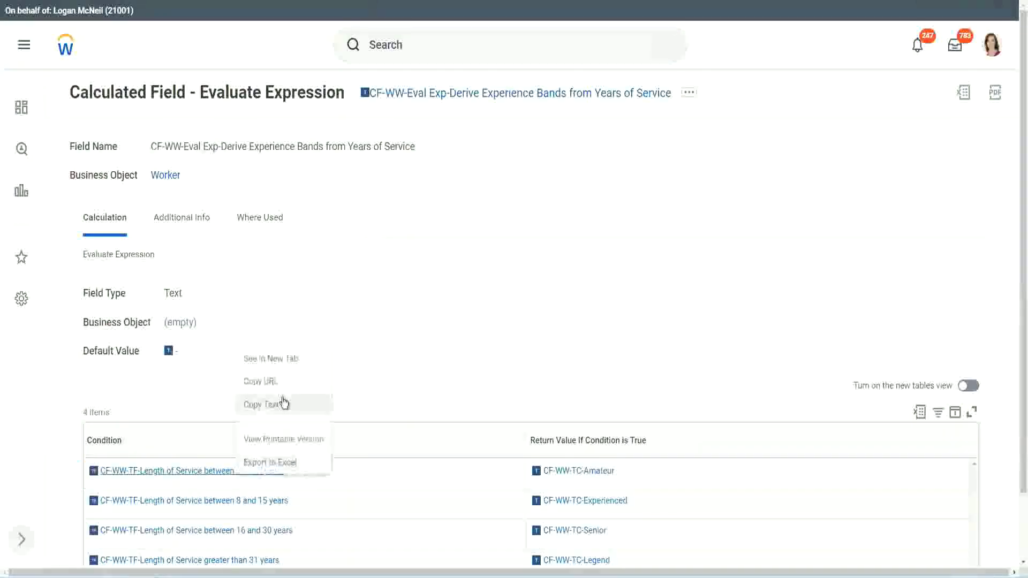
pyautogui.click(276, 410)
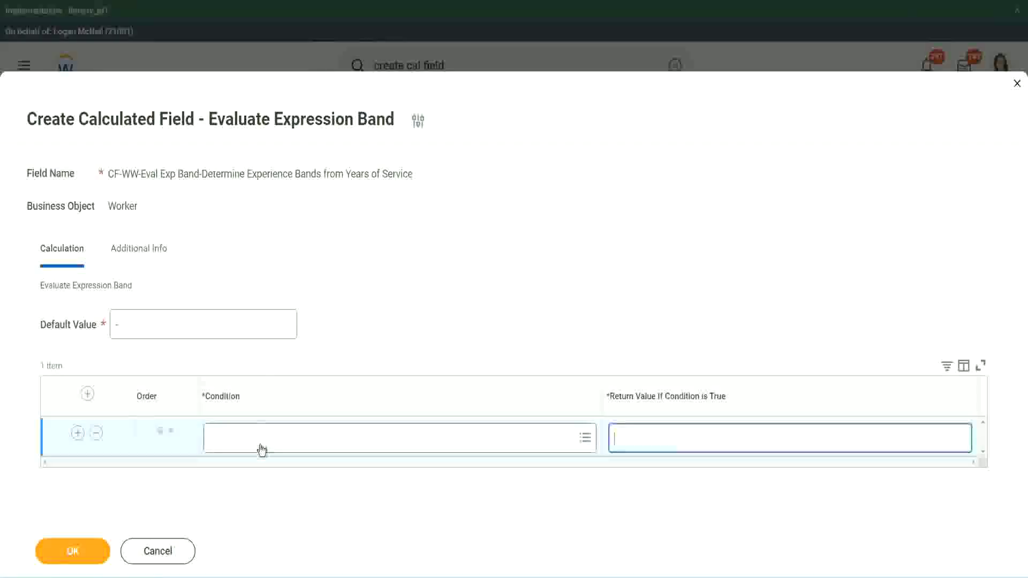
pyautogui.click(261, 443)
pyautogui.hotkey('ctrl', 'v')
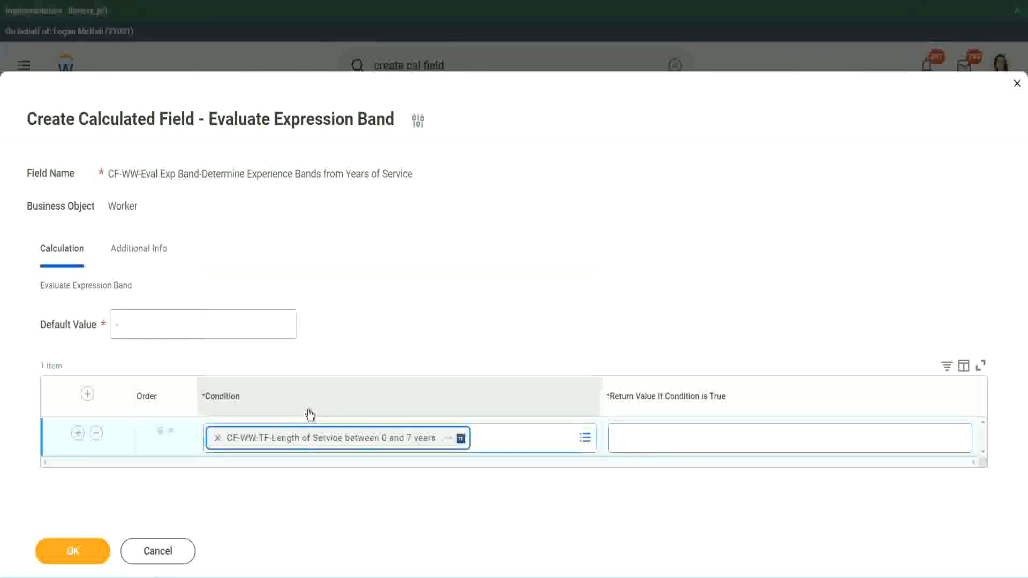
pyautogui.click(650, 429)
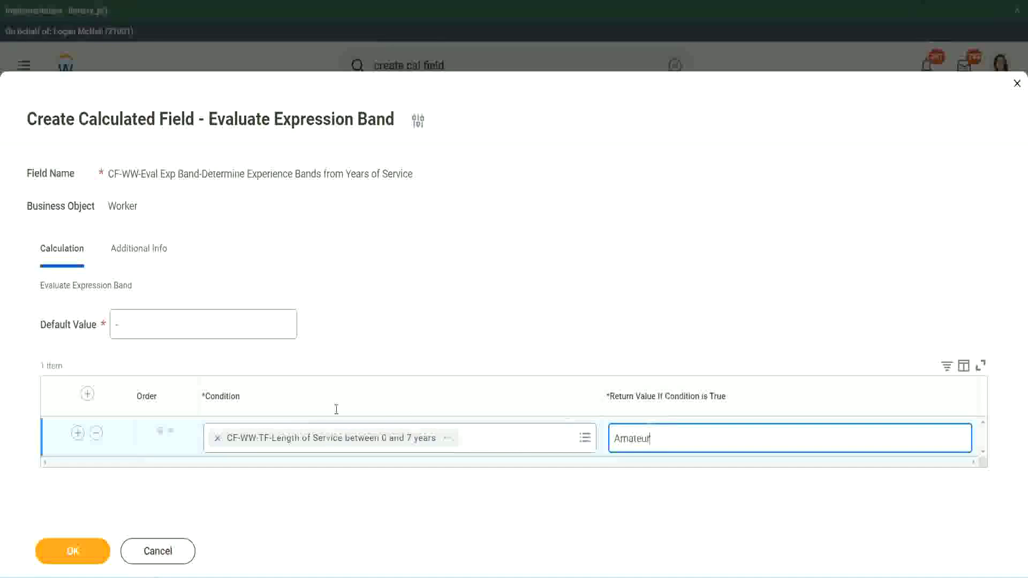
# Step: Add three more empty rows to the condition table, for a total of four
pyautogui.click(78, 432)
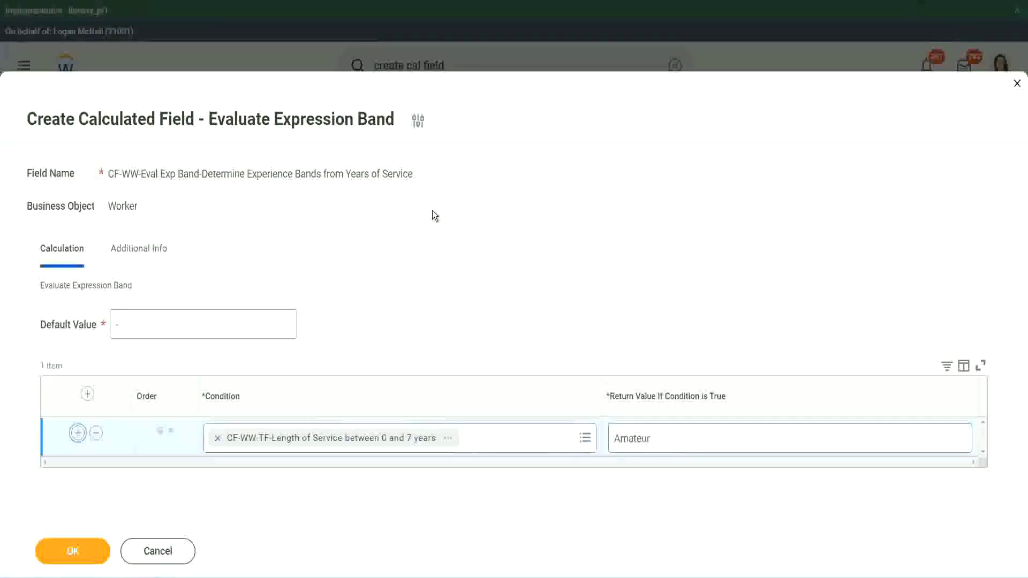
pyautogui.click(77, 472)
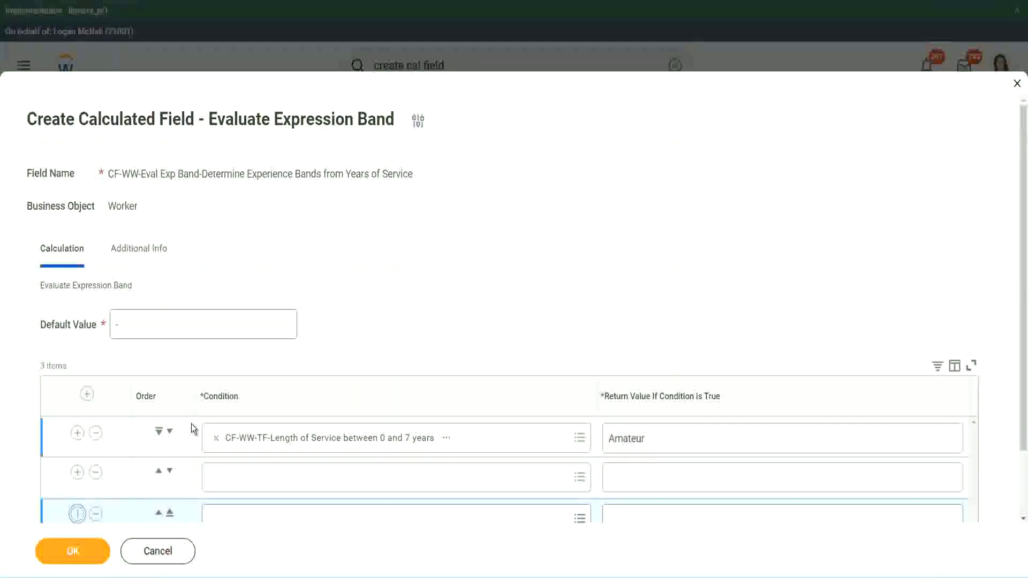
pyautogui.click(77, 435)
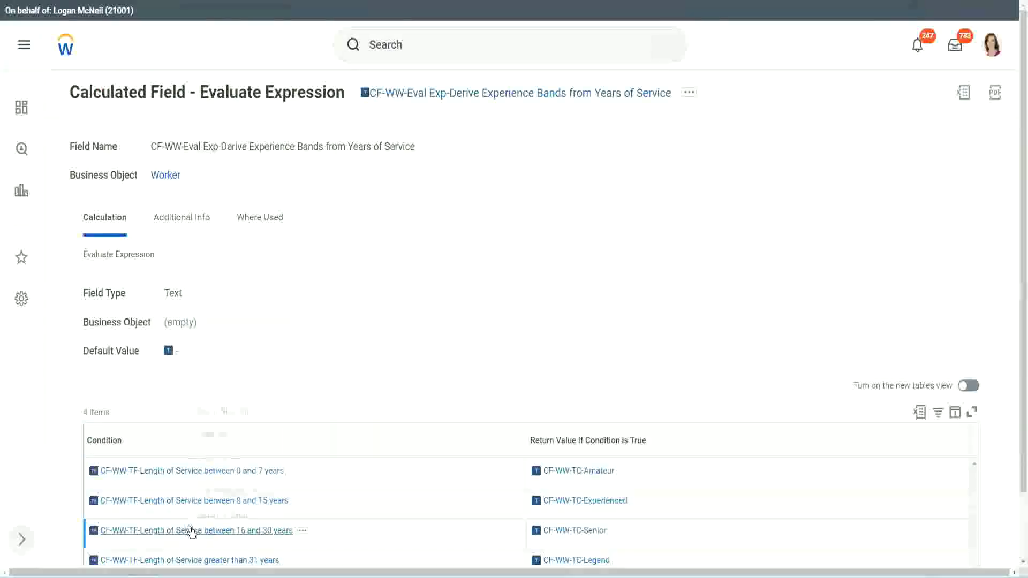
# Step: Copy "CF-WW-TF-Length of Service between 16 and 30 years" from the existing field into the second row's condition and move that row down to third place
pyautogui.rightClick(193, 530)
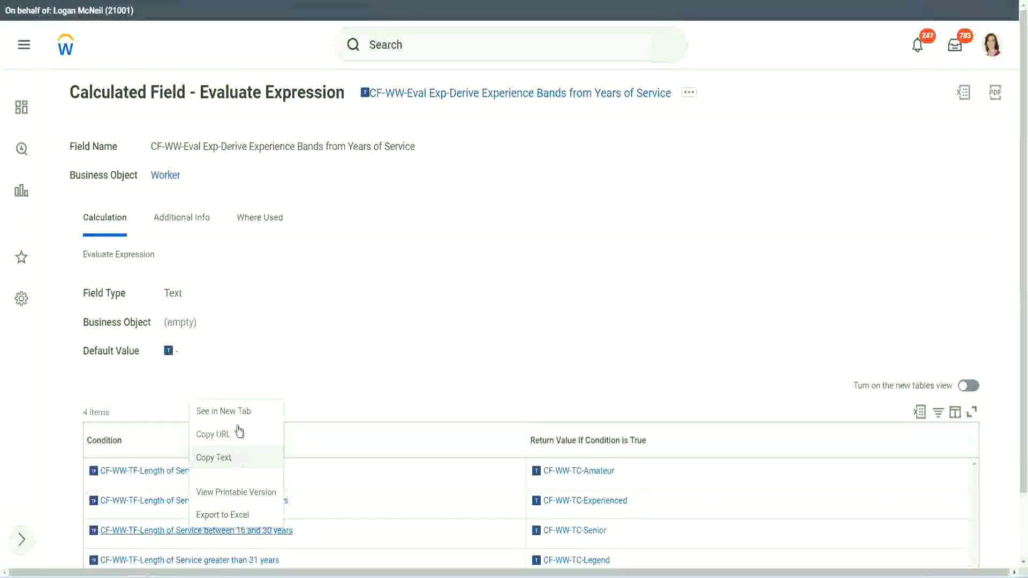
pyautogui.click(236, 432)
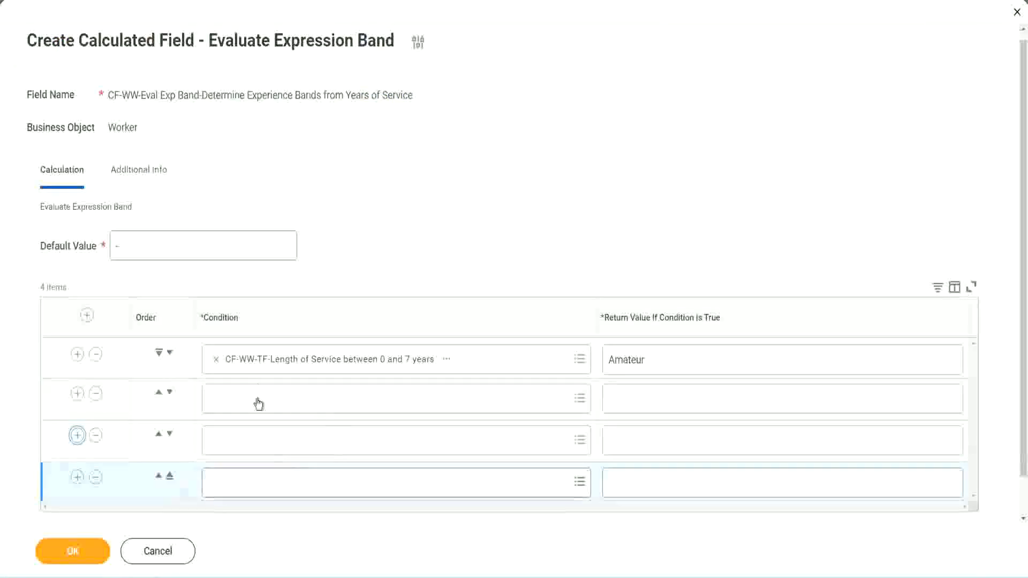
pyautogui.click(262, 398)
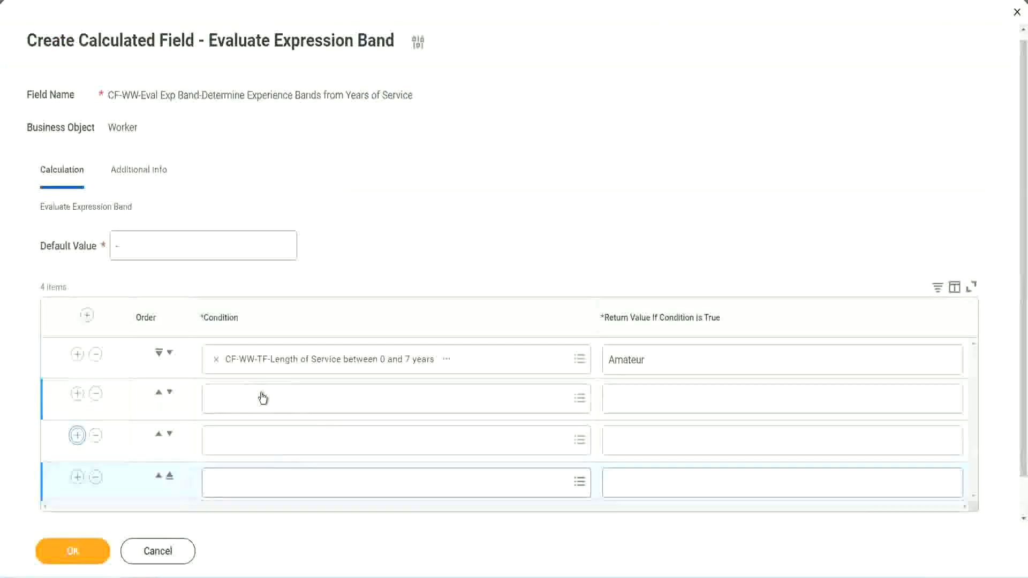
pyautogui.hotkey('ctrl', 'v')
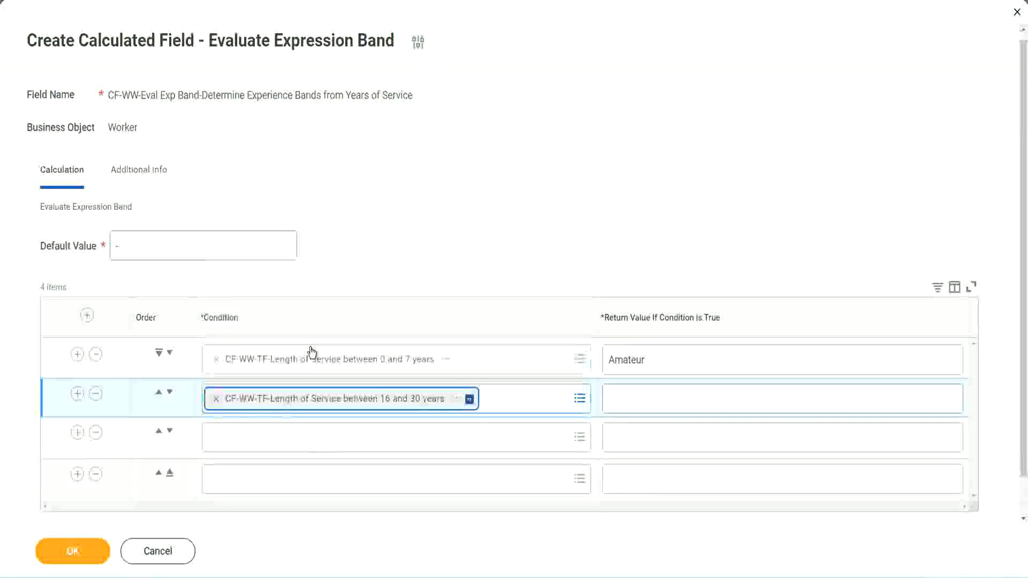
pyautogui.click(169, 392)
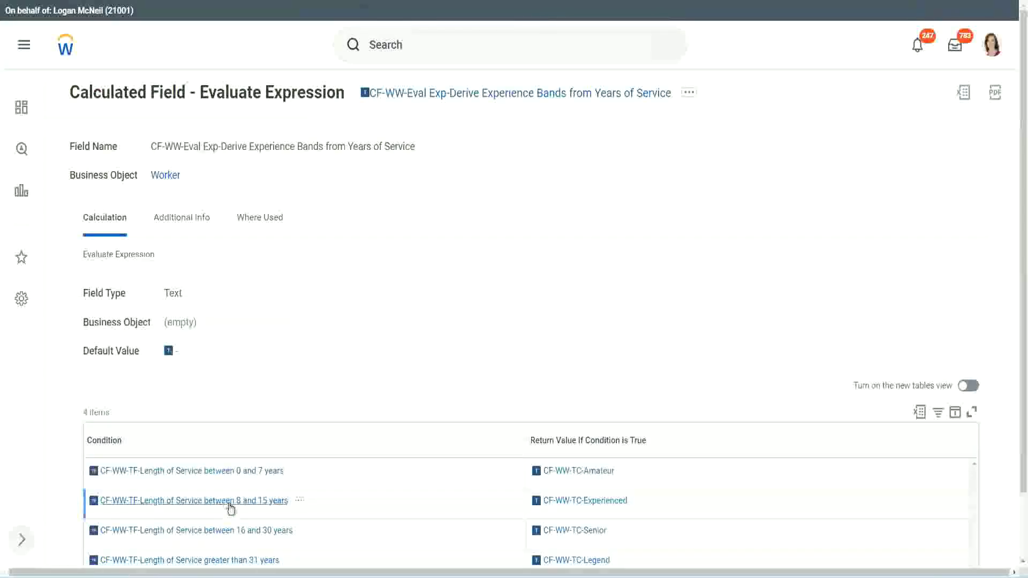
# Step: Copy "CF-WW-TF-Length of Service between 8 and 15 years" from the existing calculated field into the second row's condition
pyautogui.rightClick(230, 506)
pyautogui.click(263, 438)
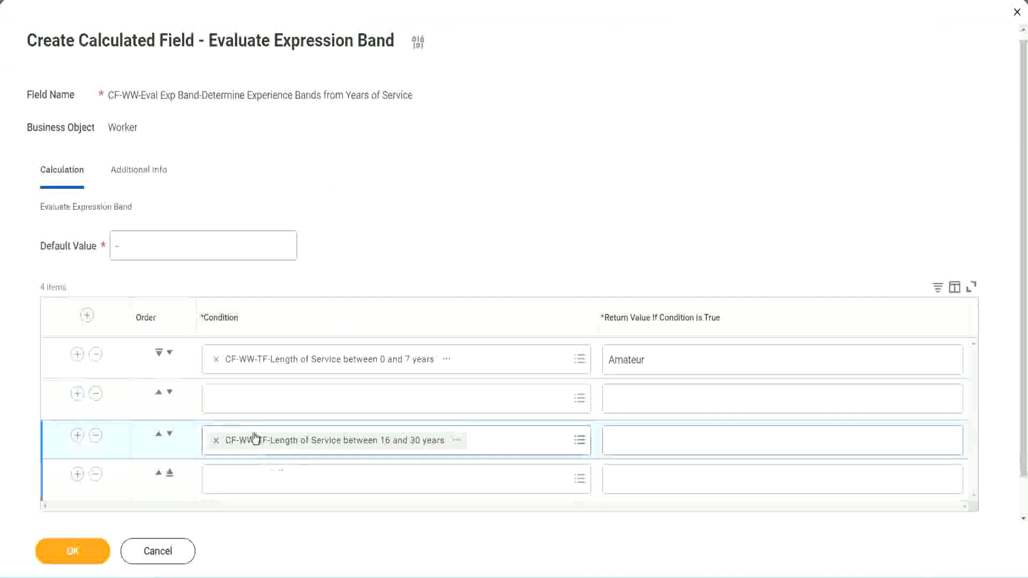
pyautogui.click(257, 410)
pyautogui.hotkey('ctrl', 'v')
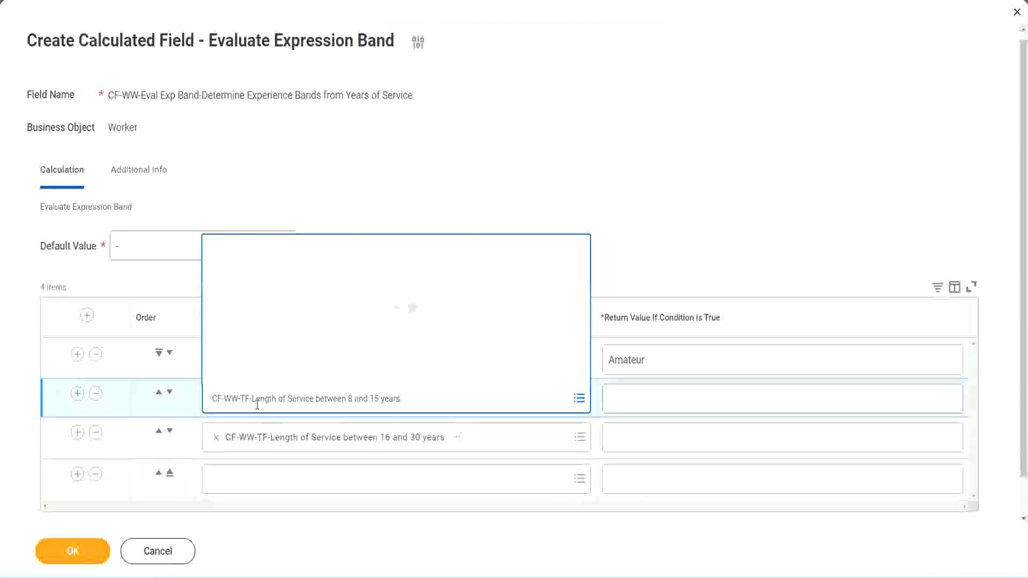
pyautogui.press('Return')
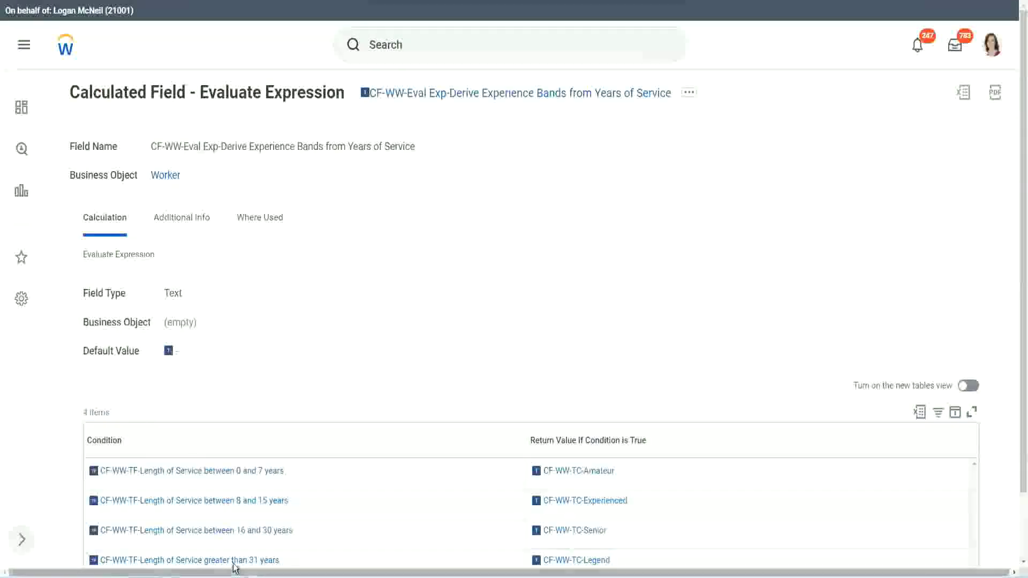
# Step: Copy "CF-WW-TF-Length of Service greater than 31 years" from the existing calculated field into the fourth row's condition, with return value "Legend"
pyautogui.rightClick(293, 533)
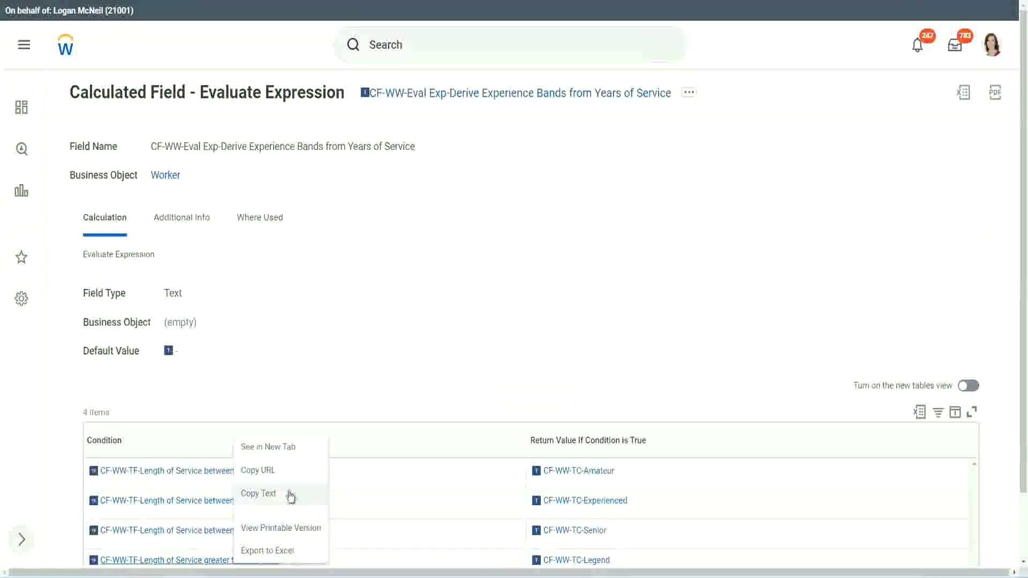
pyautogui.click(288, 493)
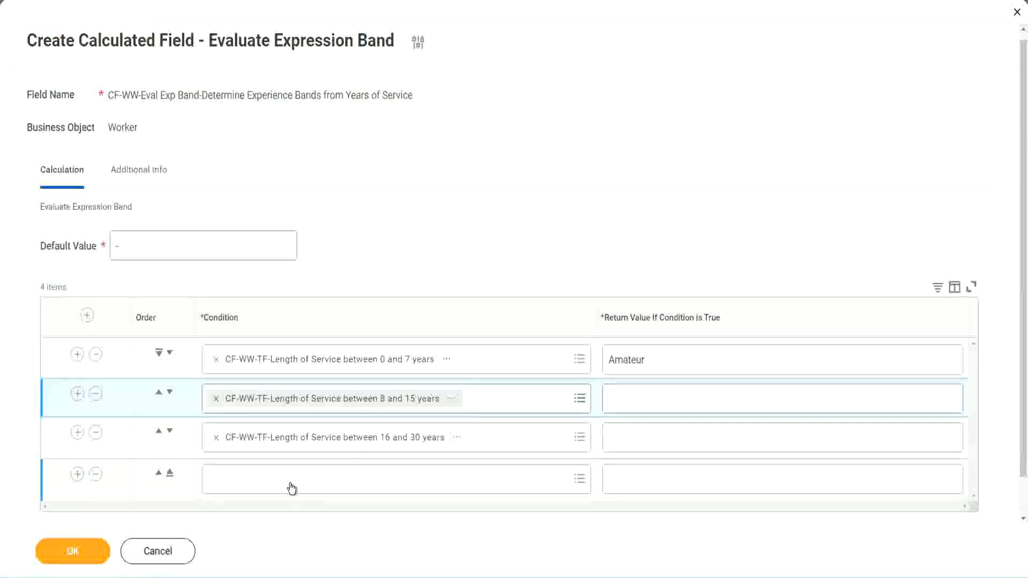
pyautogui.click(292, 489)
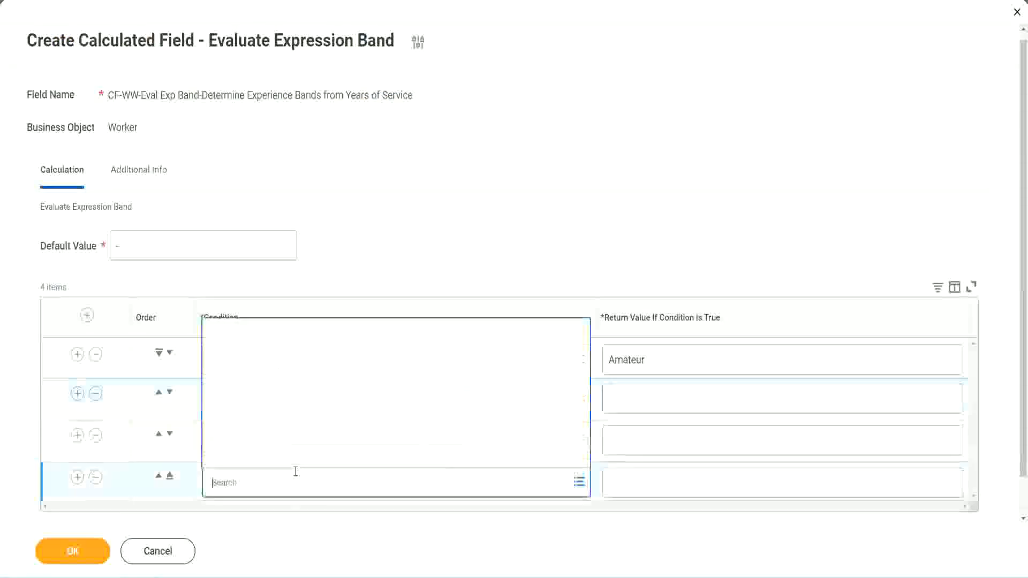
pyautogui.hotkey('ctrl', 'v')
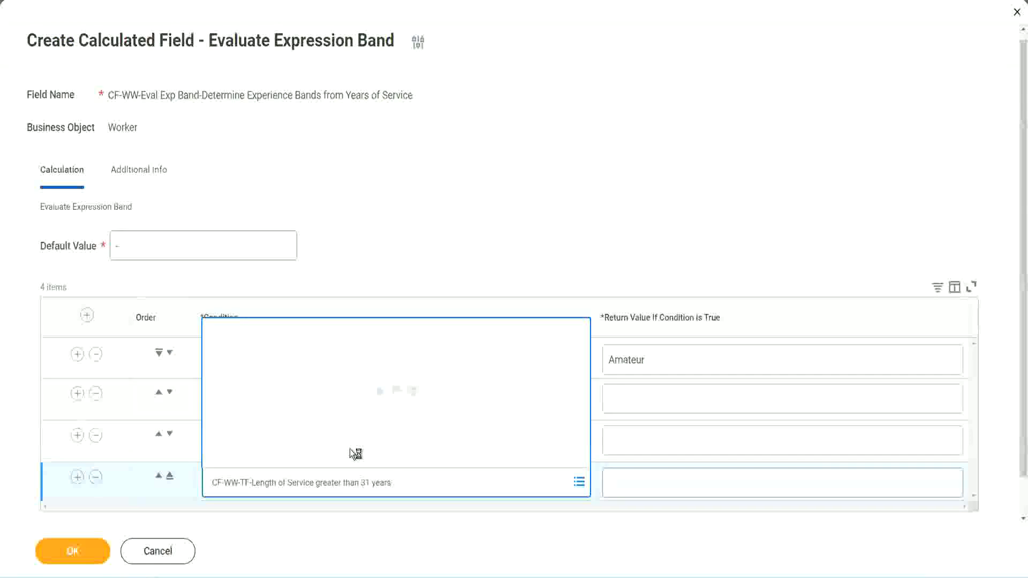
pyautogui.click(676, 482)
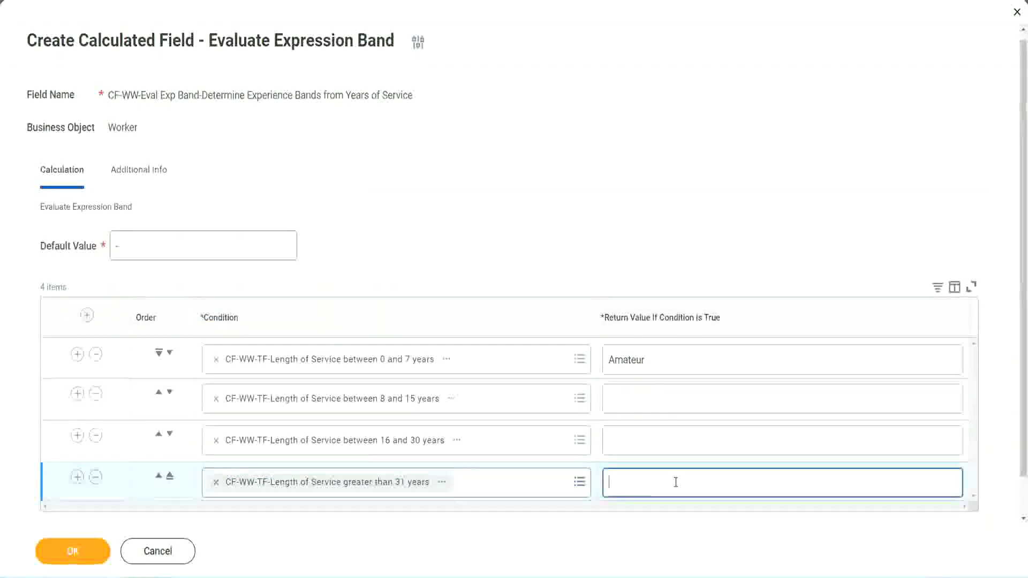
pyautogui.write('Le')
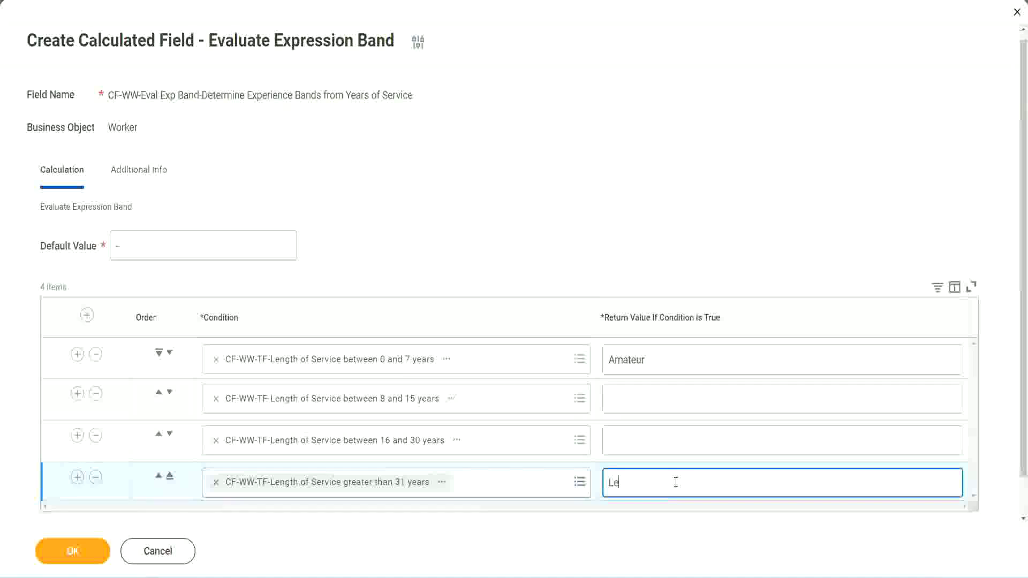
pyautogui.write('gend')
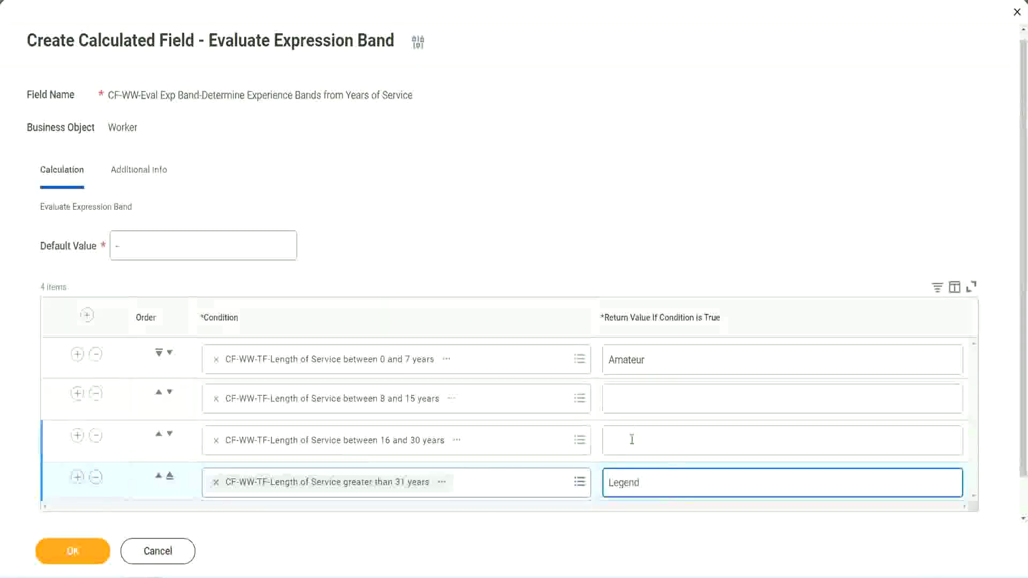
# Step: Set the return values to "Senior" for 16 to 30 years and "Experienced" for 8 to 15 years, and save the calculated field
pyautogui.click(632, 440)
pyautogui.write('Senior')
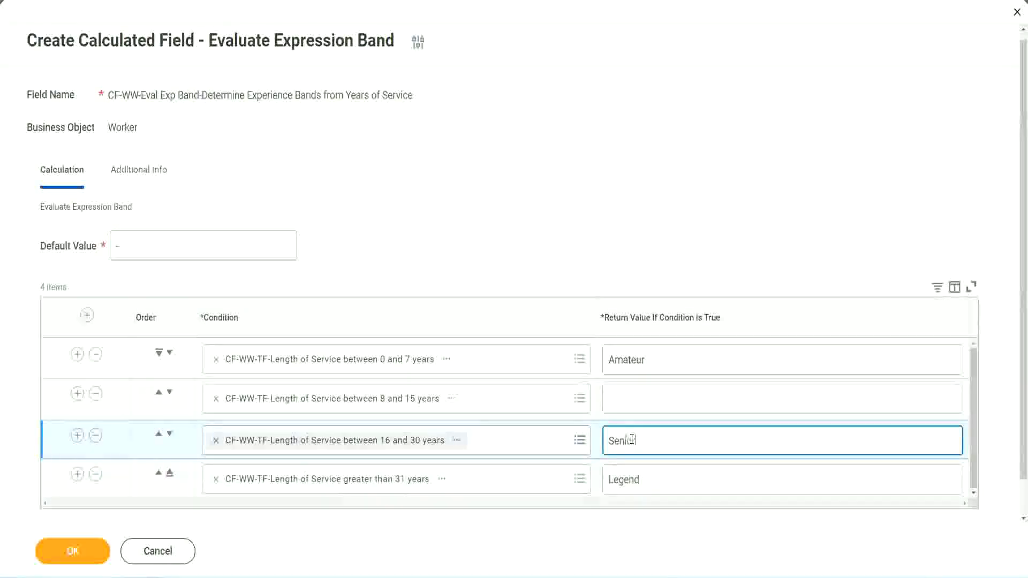
pyautogui.click(648, 399)
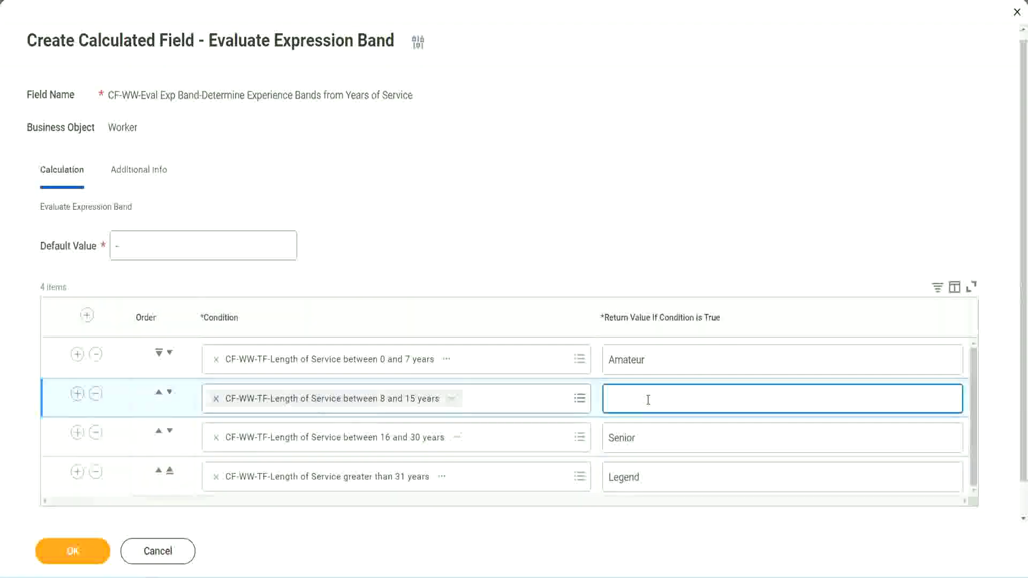
pyautogui.write('Experienced')
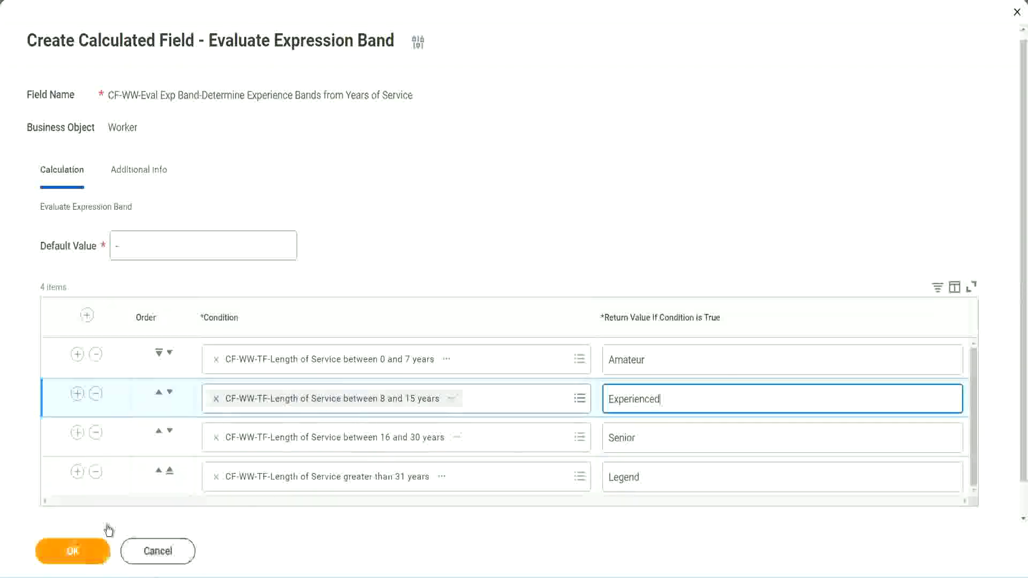
pyautogui.click(102, 543)
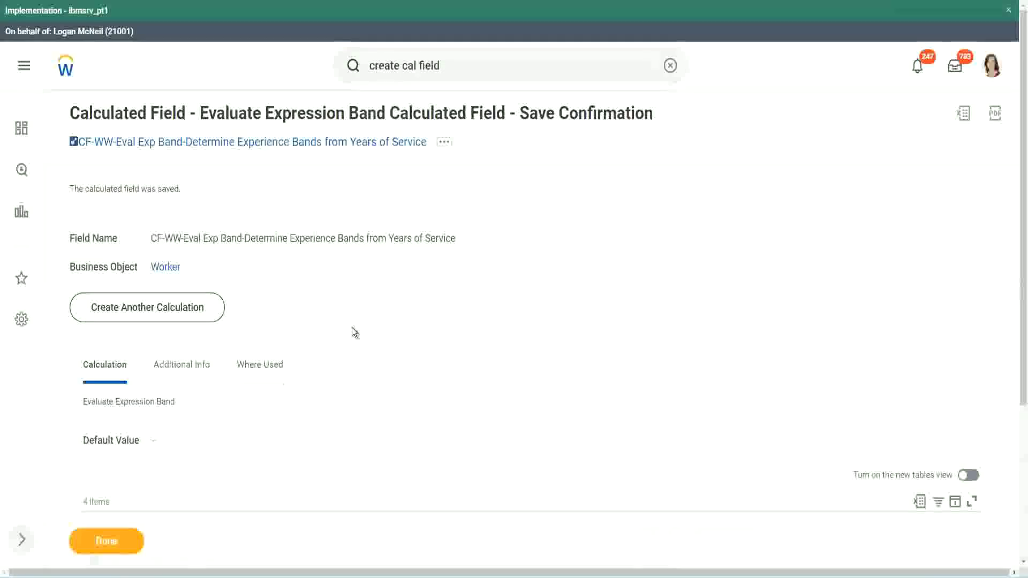
# Step: Check the return values of the saved calculated field and copy the field's name as text
pyautogui.scroll(-3, 207, 392)
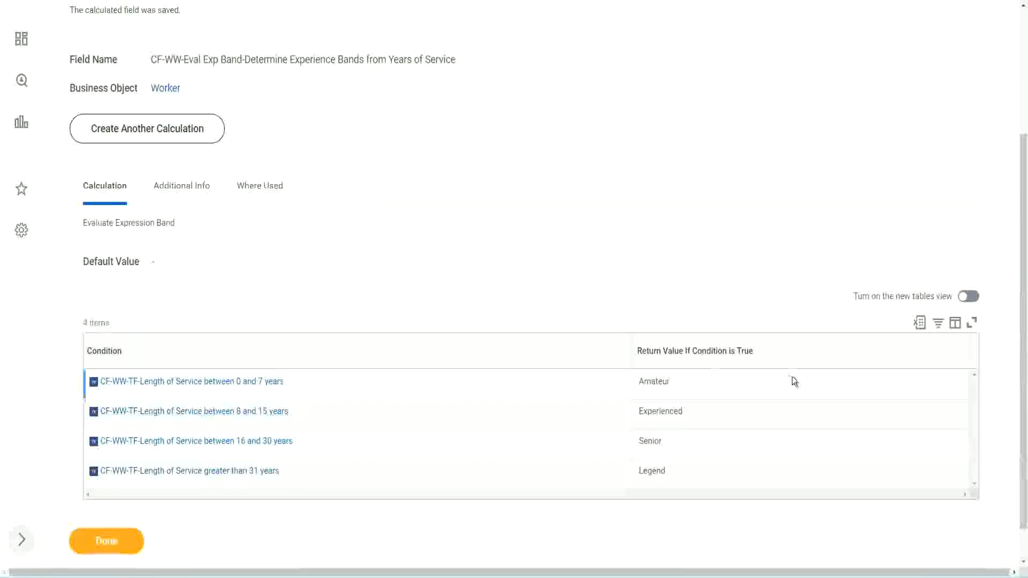
pyautogui.doubleClick(658, 380)
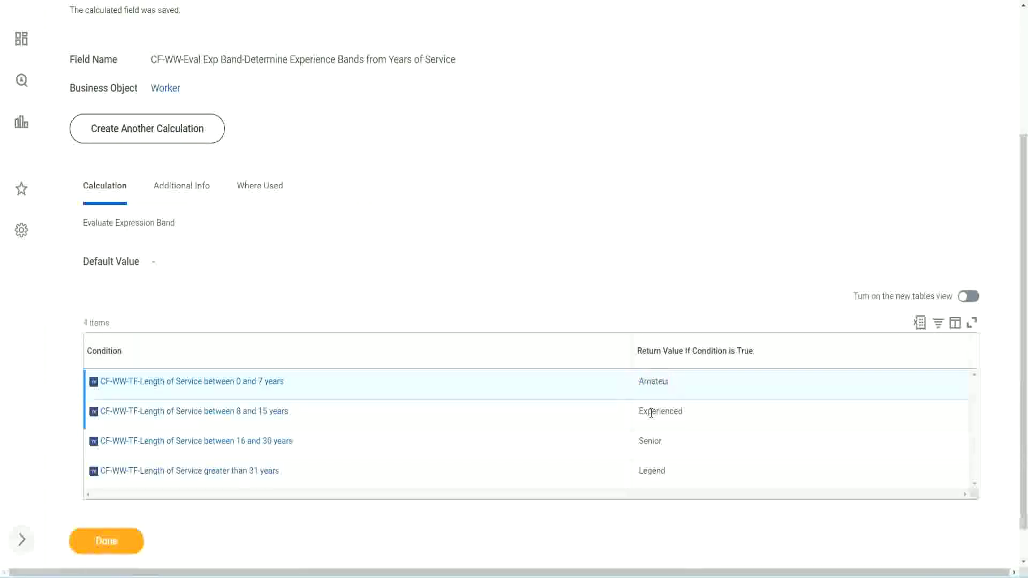
pyautogui.doubleClick(654, 411)
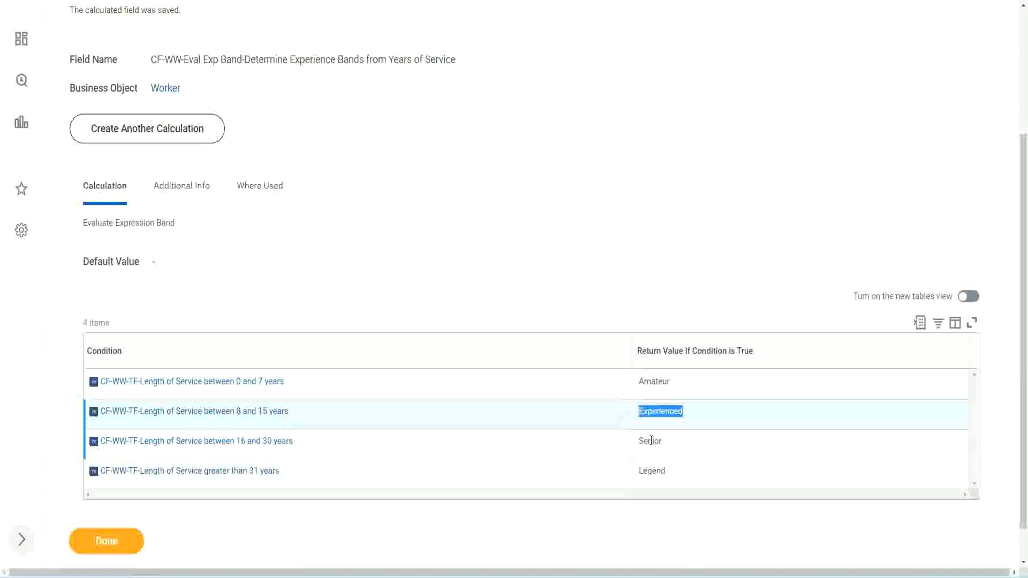
pyautogui.doubleClick(650, 441)
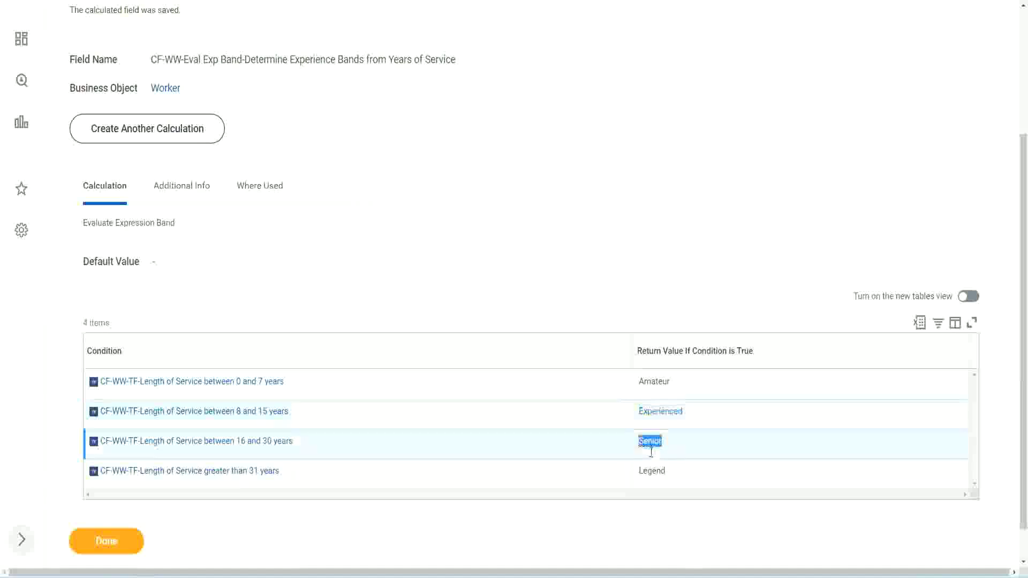
pyautogui.click(654, 467)
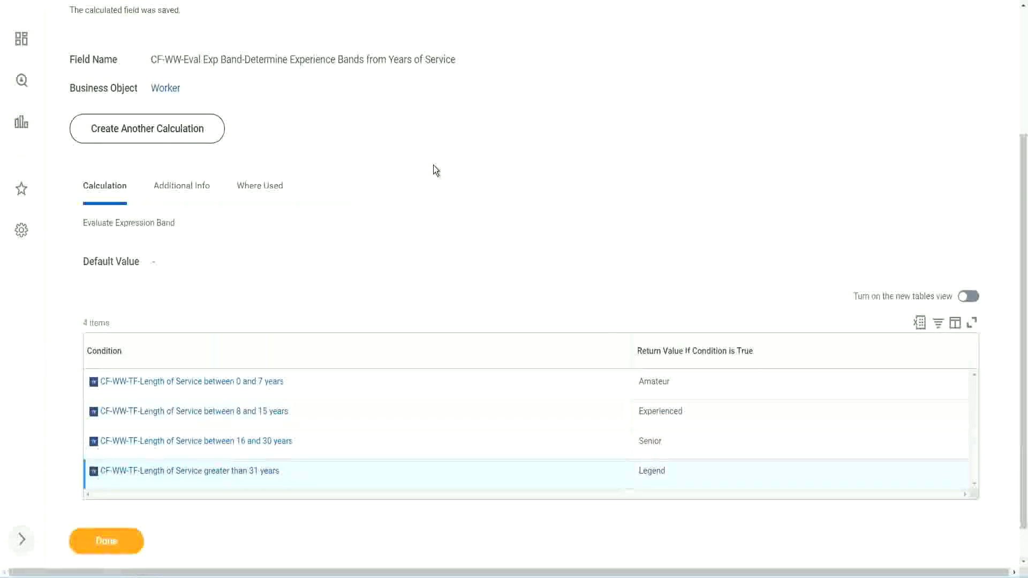
pyautogui.scroll(4, 433, 169)
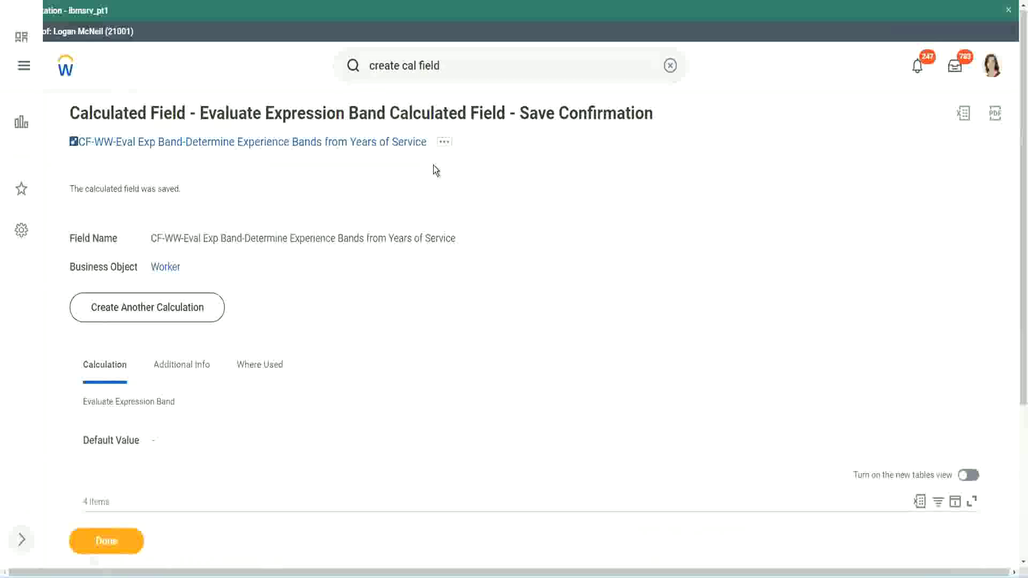
pyautogui.rightClick(337, 146)
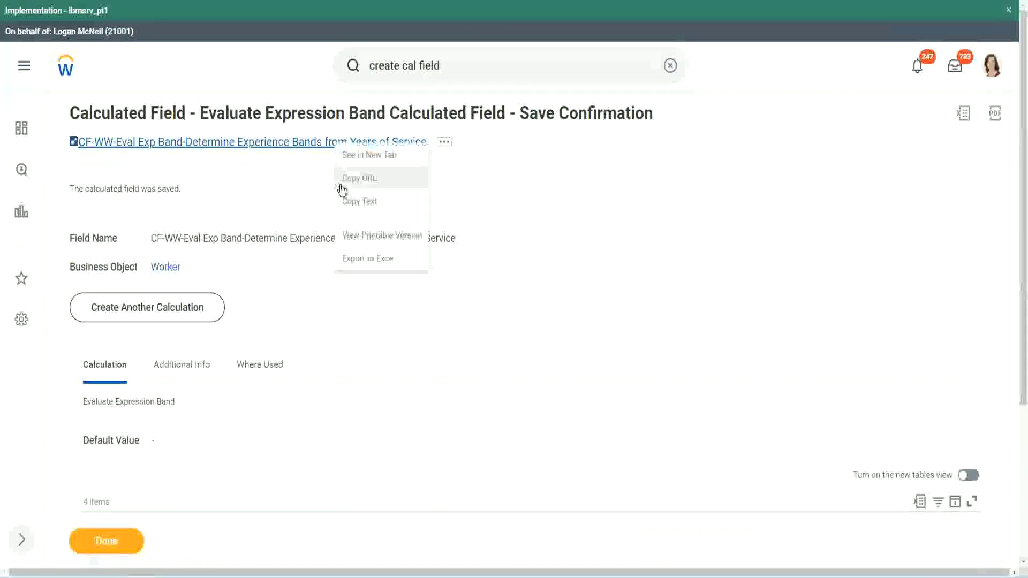
pyautogui.click(355, 202)
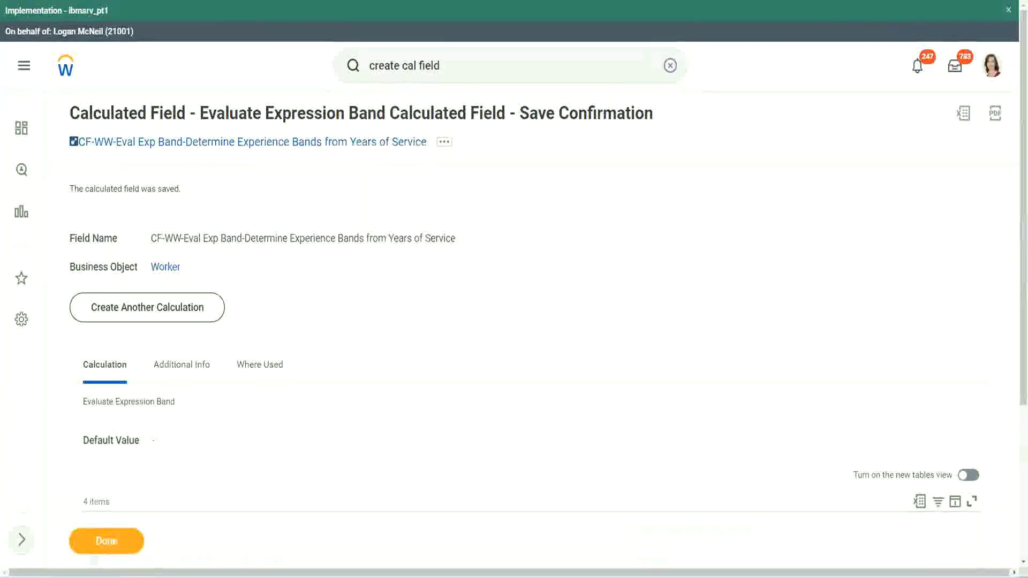
# Step: Review the saved field's conditions and return values against the function overview slide and the experience band notes in Notepad++
pyautogui.scroll(-2, 339, 414)
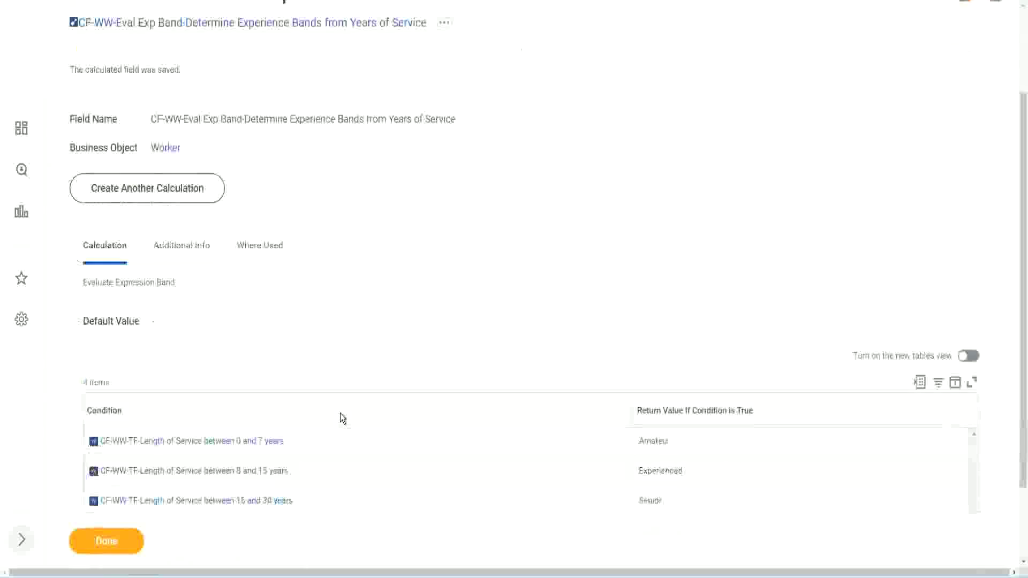
pyautogui.scroll(-1, 340, 414)
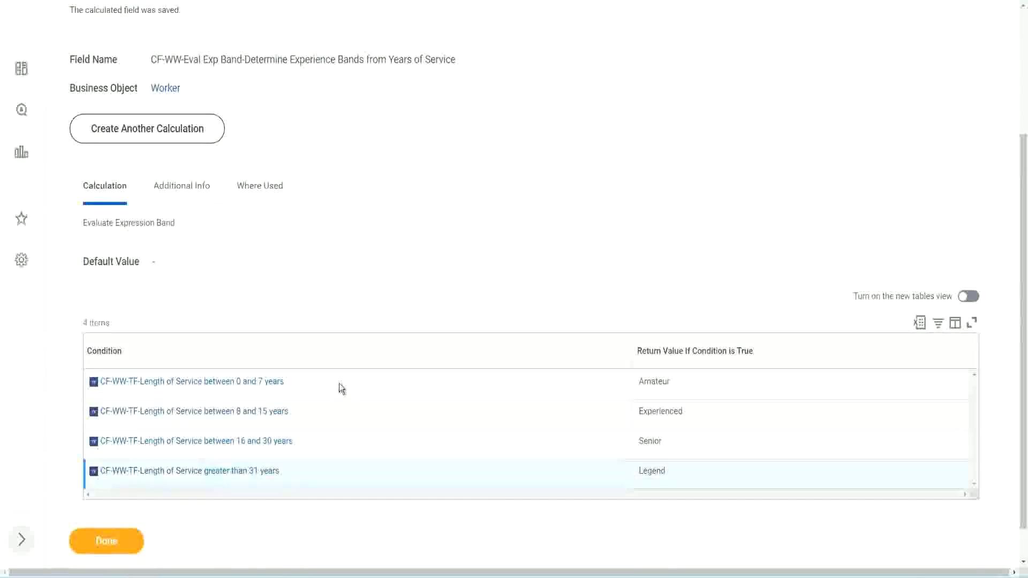
pyautogui.scroll(-1, 340, 385)
pyautogui.scroll(2, 358, 241)
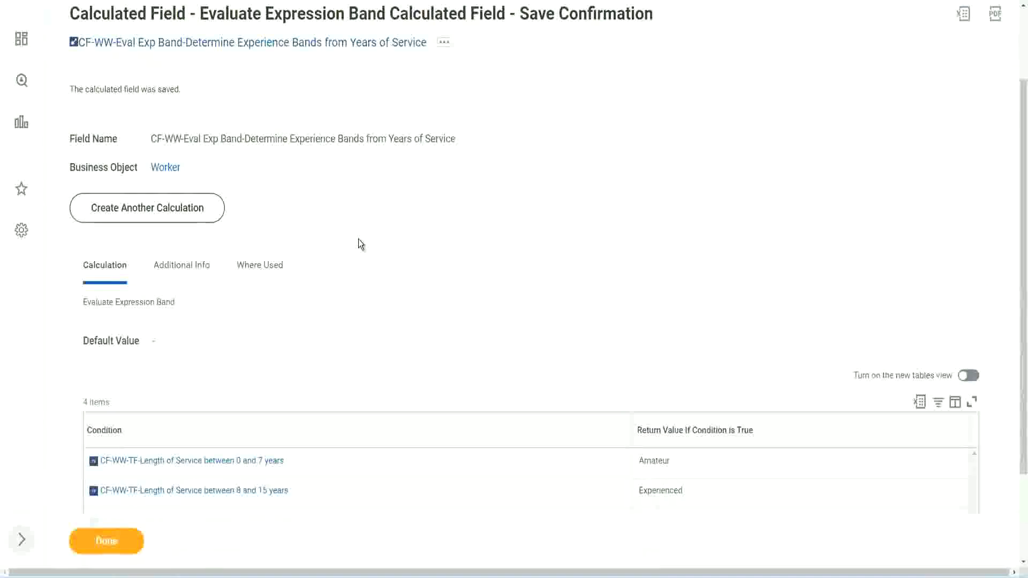
pyautogui.scroll(-2, 358, 238)
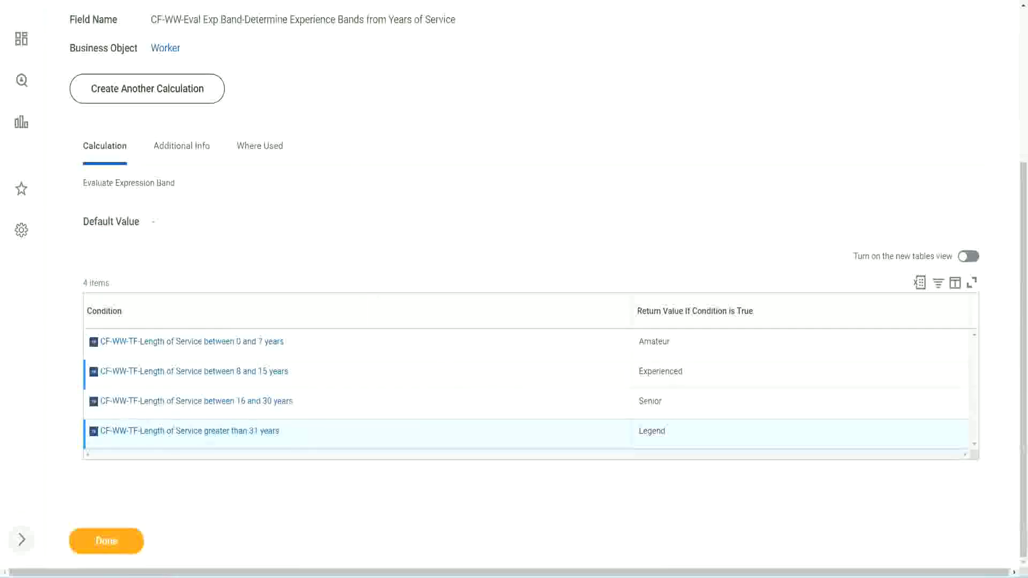
pyautogui.hotkey('alt', 'Tab')
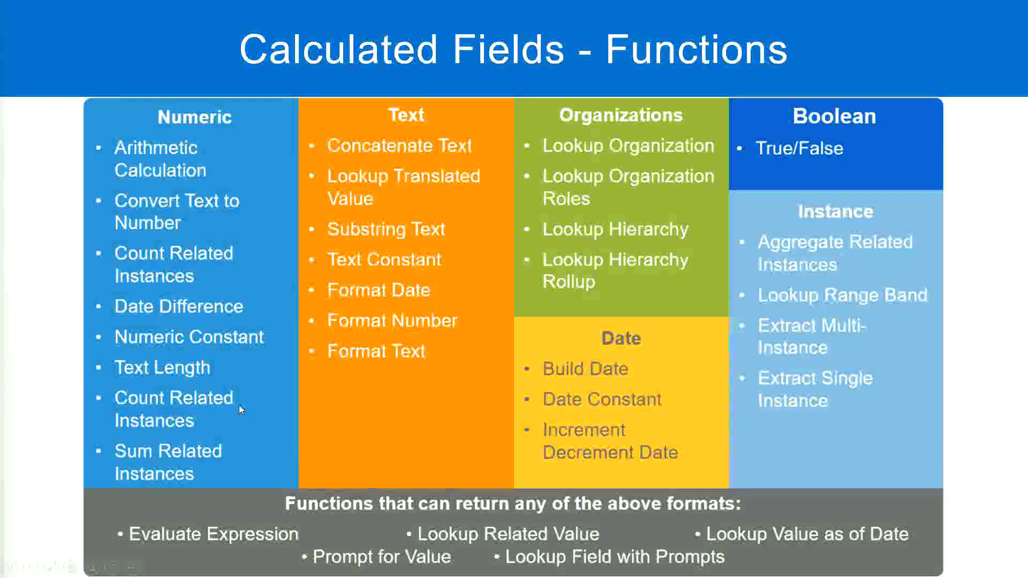
pyautogui.hotkey('alt', 'Tab')
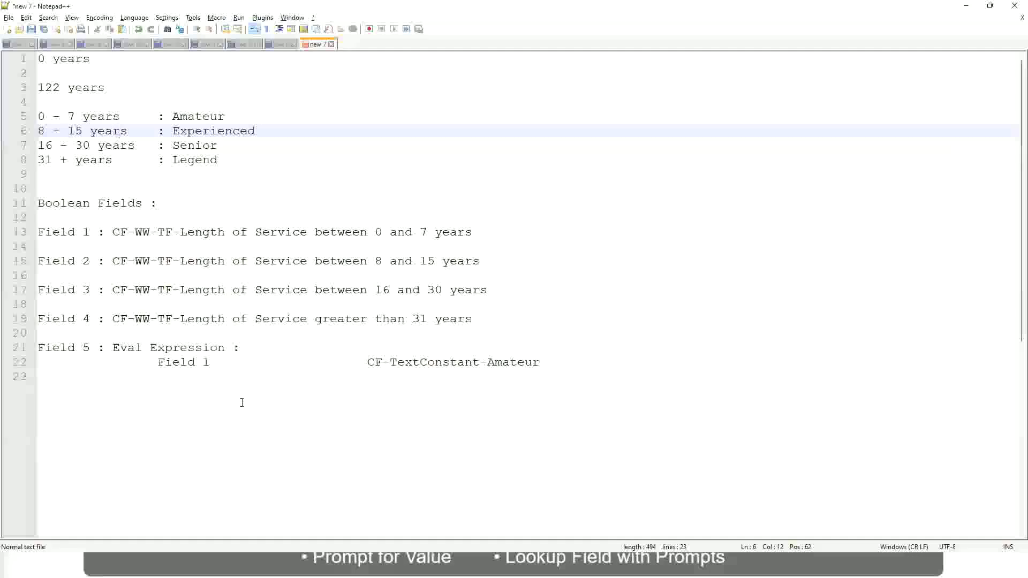
pyautogui.hotkey('alt', 'Tab')
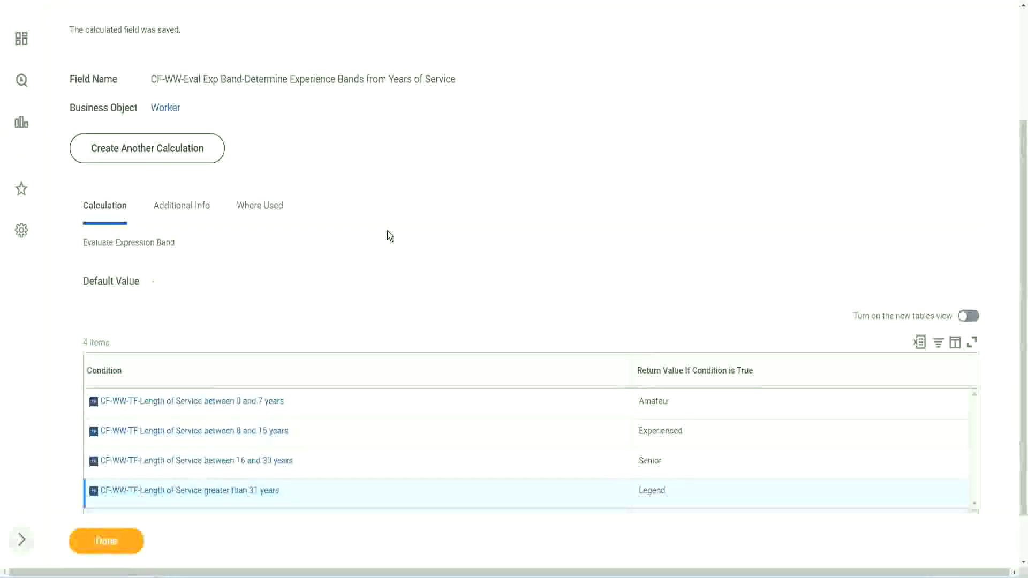
# Step: Close the save confirmation and open the WW Employee Details custom report for editing
pyautogui.scroll(-1, 387, 234)
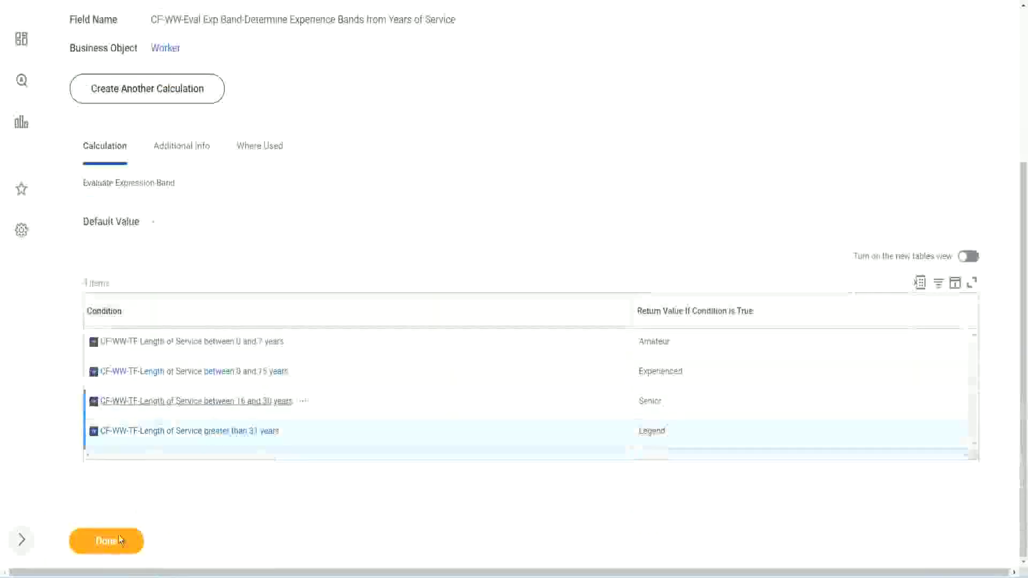
pyautogui.click(115, 542)
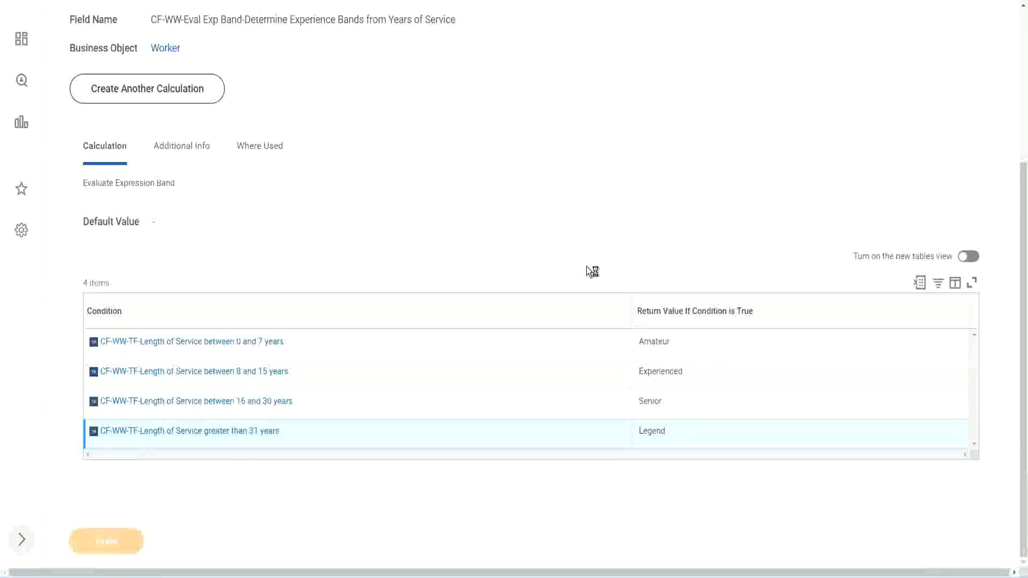
pyautogui.scroll(-3, 461, 238)
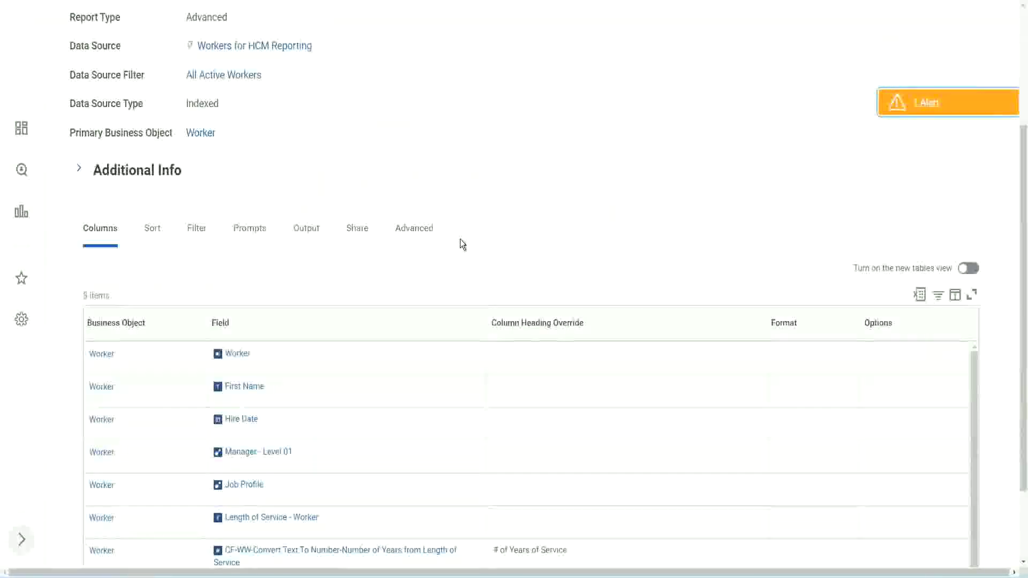
pyautogui.scroll(3, 461, 239)
pyautogui.click(355, 115)
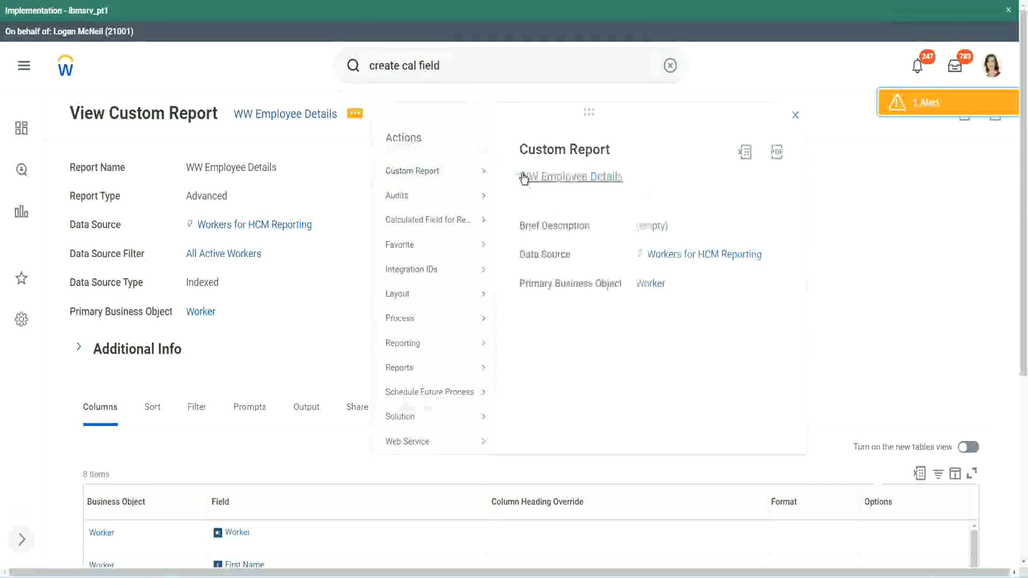
pyautogui.click(524, 178)
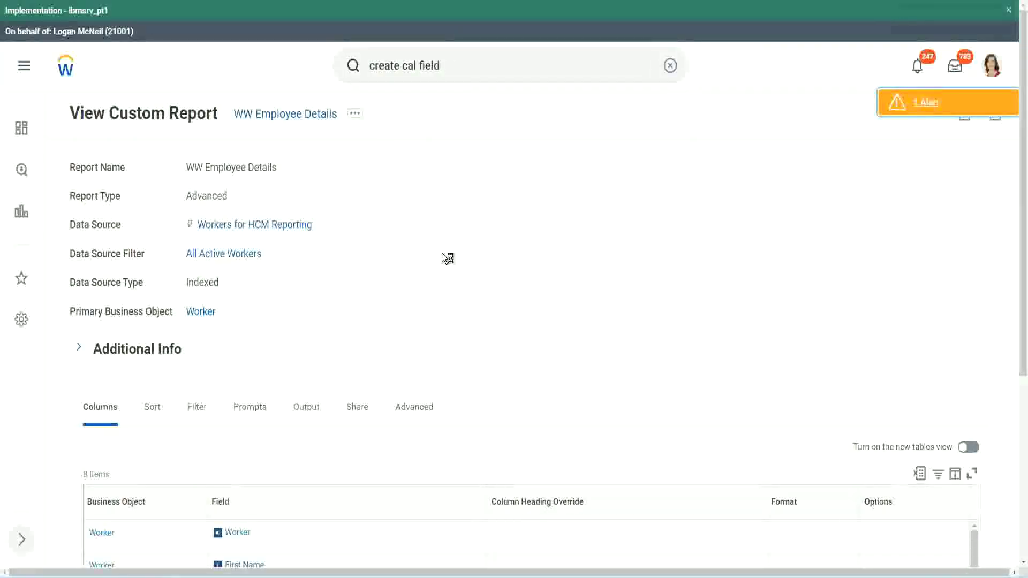
pyautogui.scroll(-1, 441, 258)
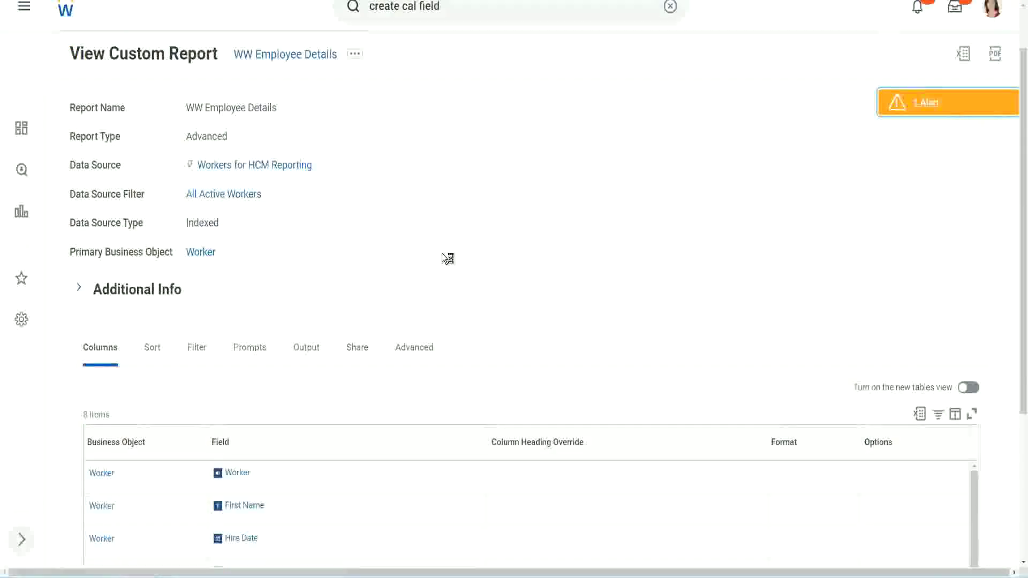
pyautogui.scroll(-4, 442, 253)
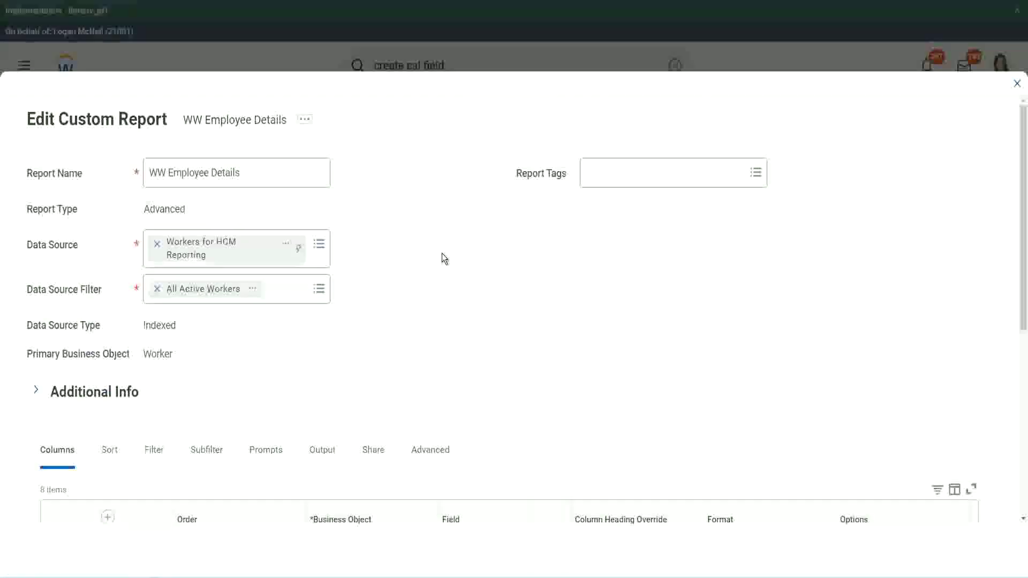
pyautogui.scroll(-9, 442, 257)
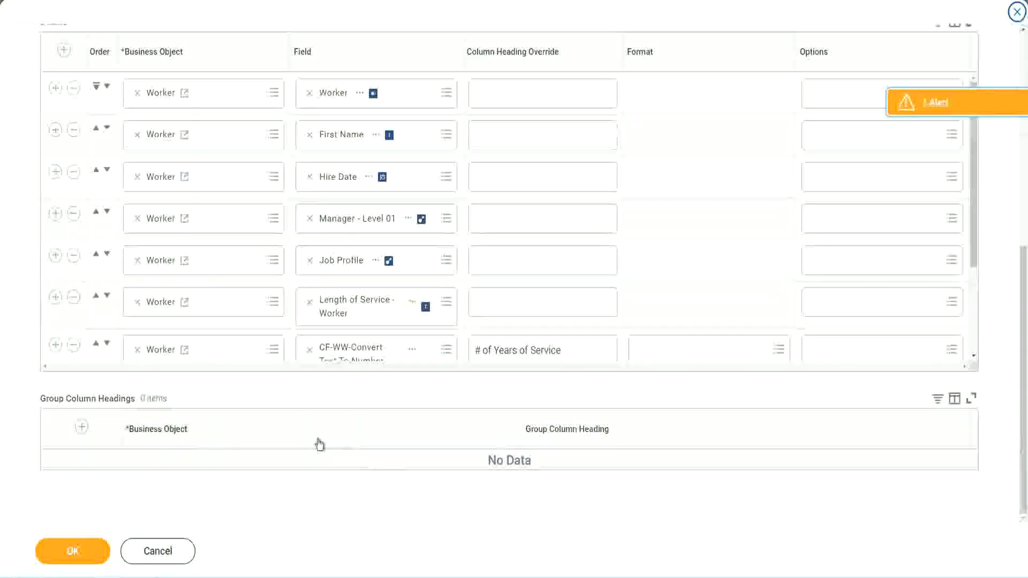
pyautogui.scroll(-3, 183, 292)
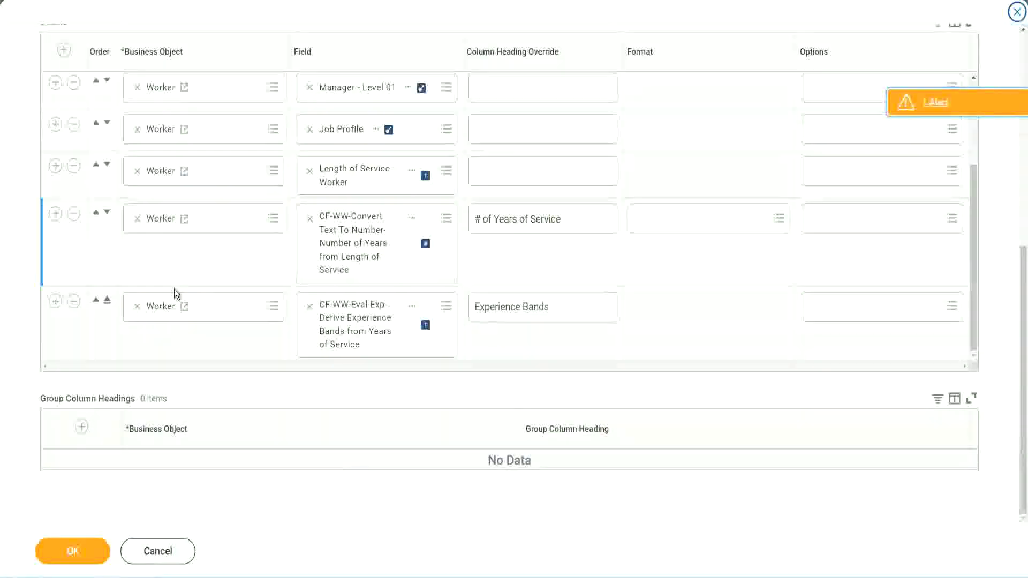
# Step: Add a Worker row below the Experience Bands column and paste that column's calculated field name into the new row's field search
pyautogui.click(55, 301)
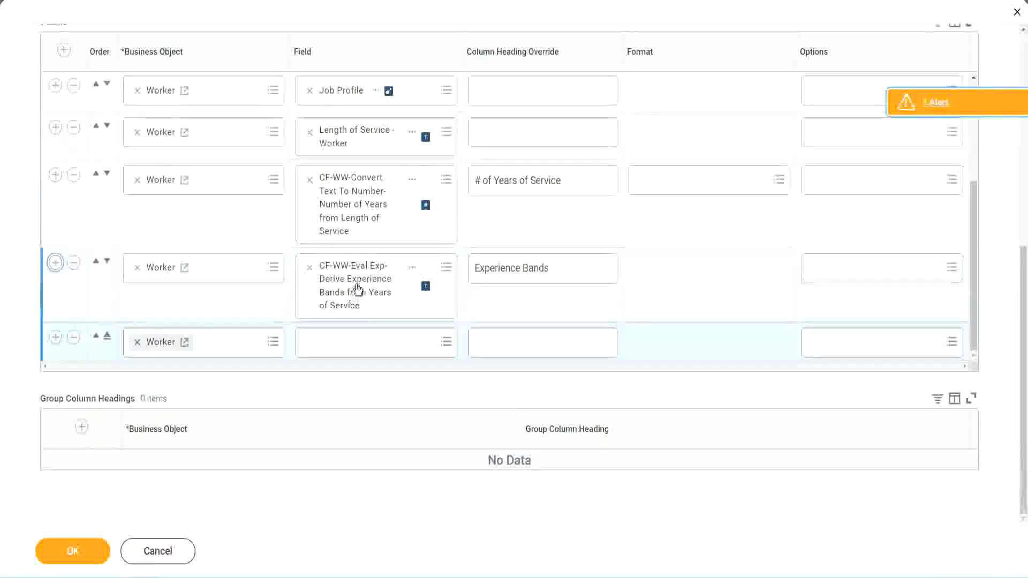
pyautogui.rightClick(358, 292)
pyautogui.click(387, 344)
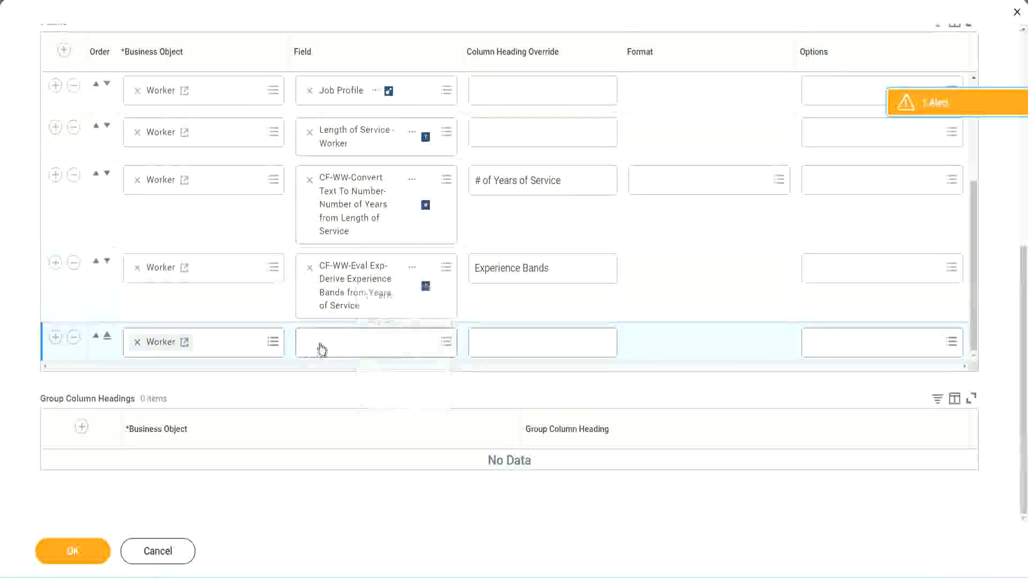
pyautogui.click(384, 348)
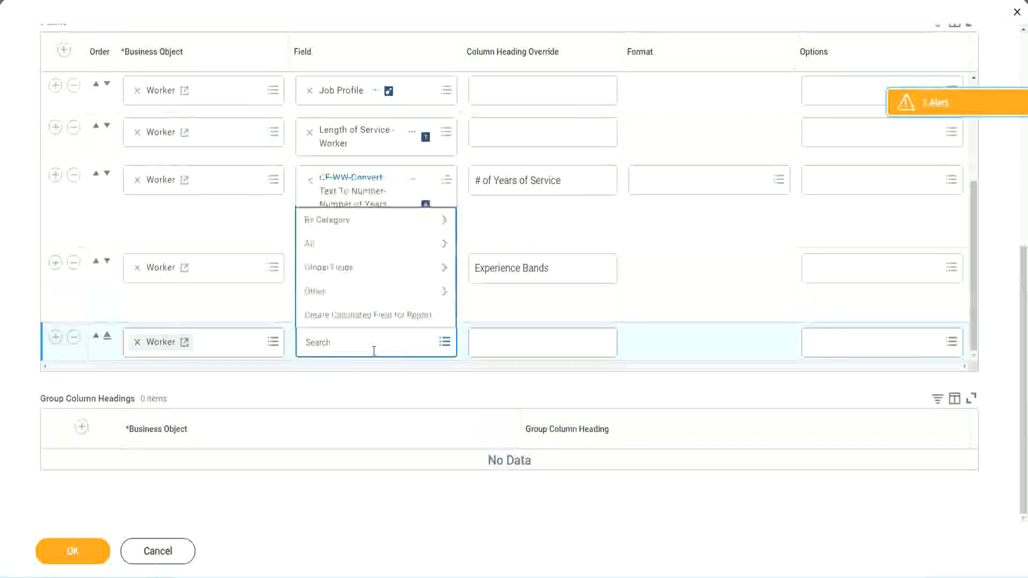
pyautogui.hotkey('ctrl', 'v')
# Step: Change the search text to "CF-WW-Eval Exp Band" and select the field CF-WW-Eval Exp Band-Determine Experience Bands from Years of Service
pyautogui.moveTo(376, 341); pyautogui.dragTo(261, 338)
pyautogui.click(365, 343)
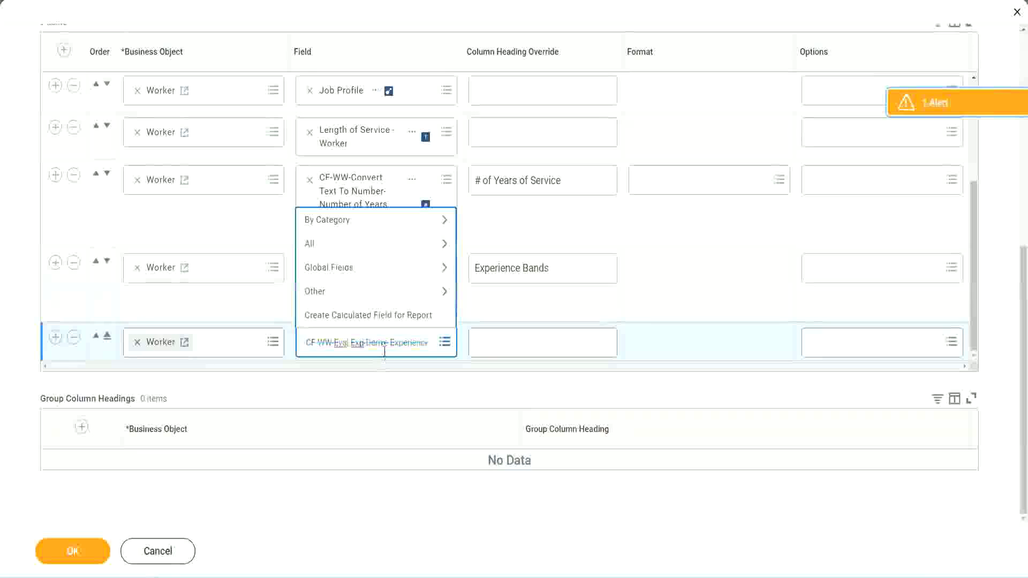
pyautogui.write('Band')
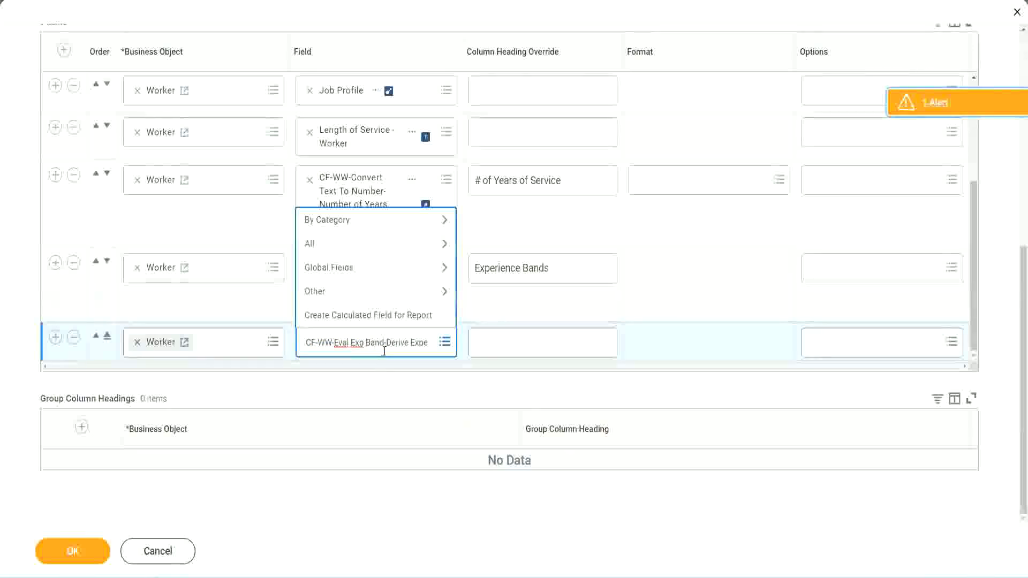
pyautogui.press('Delete')
pyautogui.press('Delete')
pyautogui.press('Delete')
pyautogui.press('Delete')
pyautogui.press('Delete')
pyautogui.press('Delete')
pyautogui.press('Delete')
pyautogui.press('Delete')
pyautogui.press('Delete')
pyautogui.press('Delete')
pyautogui.press('Delete')
pyautogui.press('Delete')
pyautogui.press('Delete')
pyautogui.press('Delete')
pyautogui.press('Delete')
pyautogui.press('Delete')
pyautogui.press('Delete')
pyautogui.press('Delete')
pyautogui.press('Delete')
pyautogui.press('Delete')
pyautogui.press('Delete')
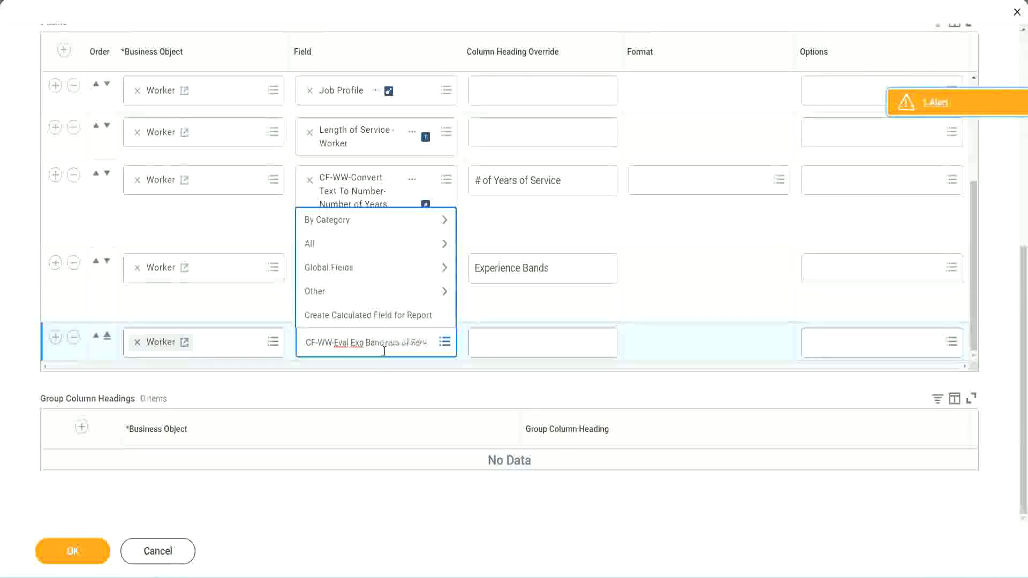
pyautogui.press('Delete')
pyautogui.press('Delete')
pyautogui.press('Delete')
pyautogui.press('Delete')
pyautogui.press('Delete')
pyautogui.press('Delete')
pyautogui.press('Delete')
pyautogui.press('Delete')
pyautogui.press('Delete')
pyautogui.press('Delete')
pyautogui.press('Delete')
pyautogui.press('Delete')
pyautogui.press('Delete')
pyautogui.press('Delete')
pyautogui.press('Delete')
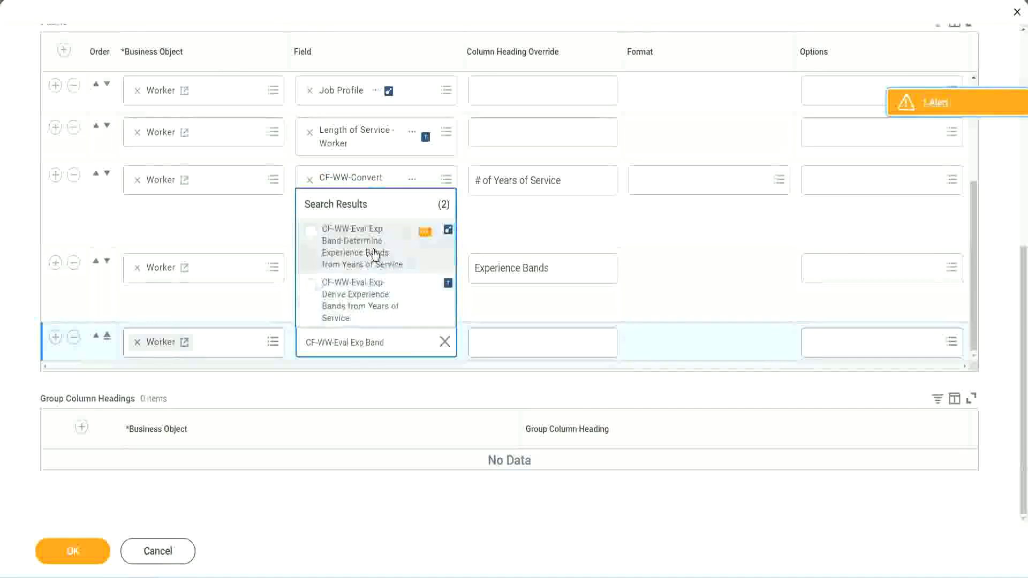
pyautogui.click(375, 254)
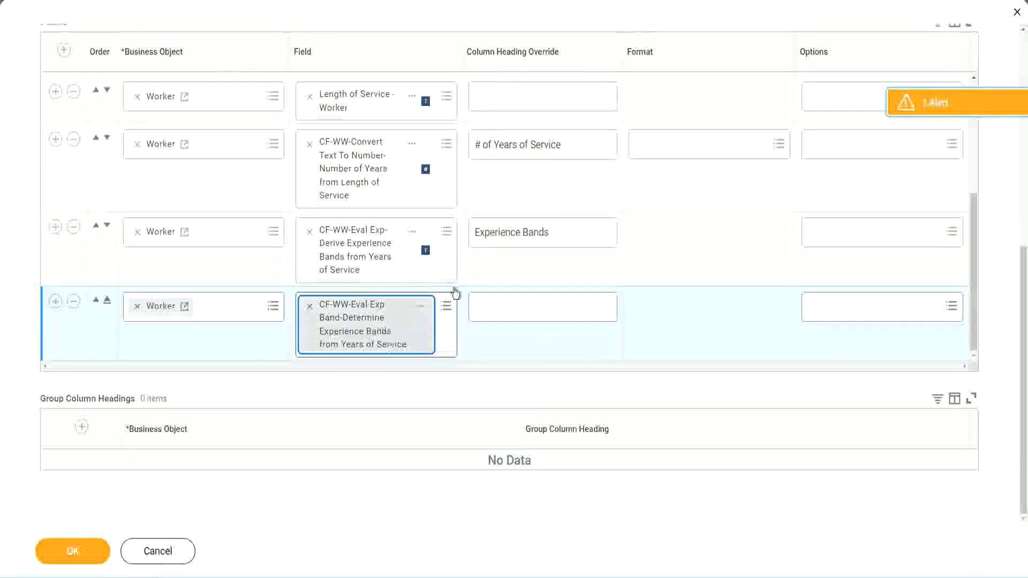
# Step: Set the new column's heading override to "Experience Bands (Eval Exp Bands)", reusing the heading text from the row above
pyautogui.click(565, 234)
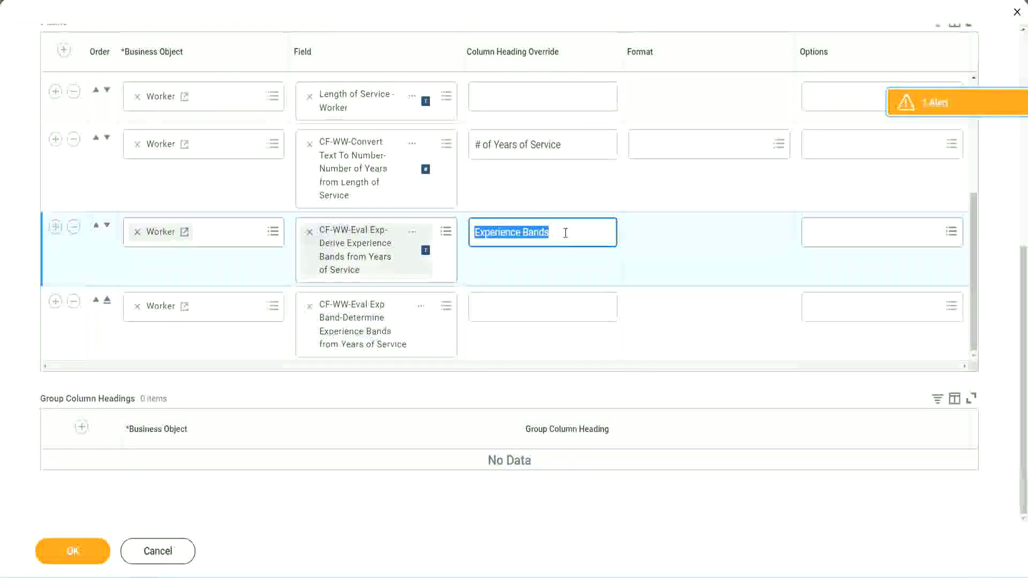
pyautogui.click(500, 306)
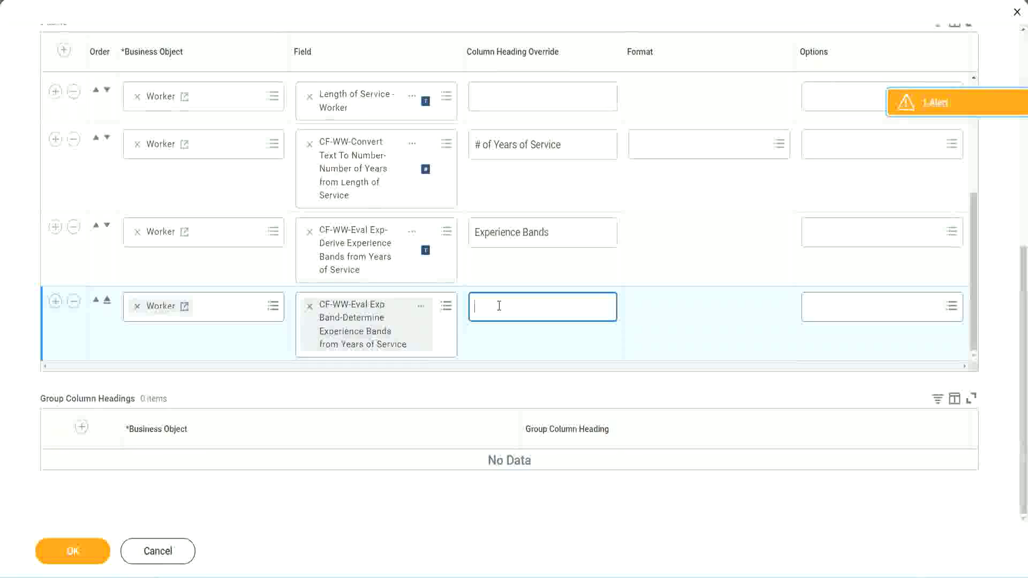
pyautogui.hotkey('ctrl', 'v')
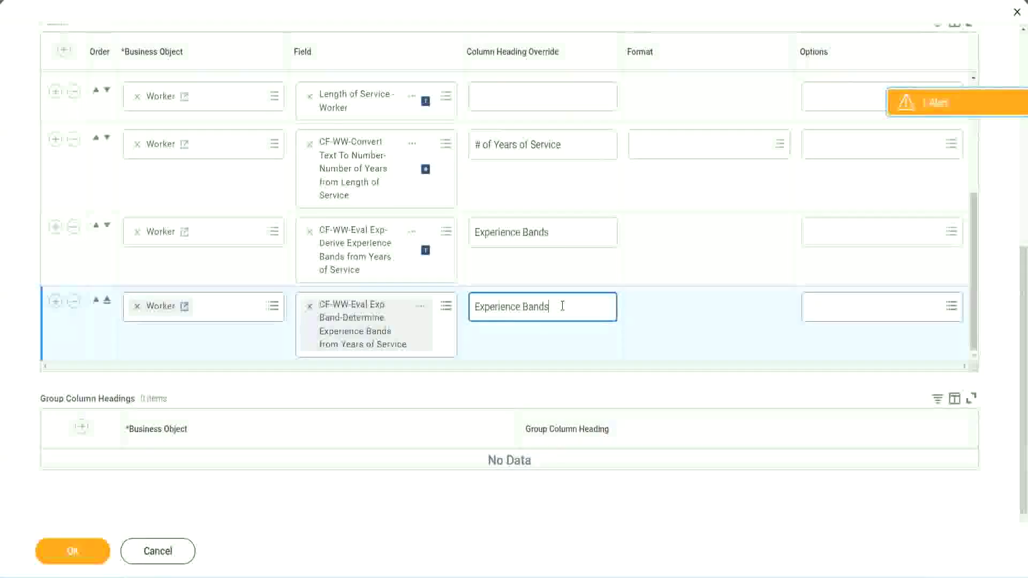
pyautogui.write('(')
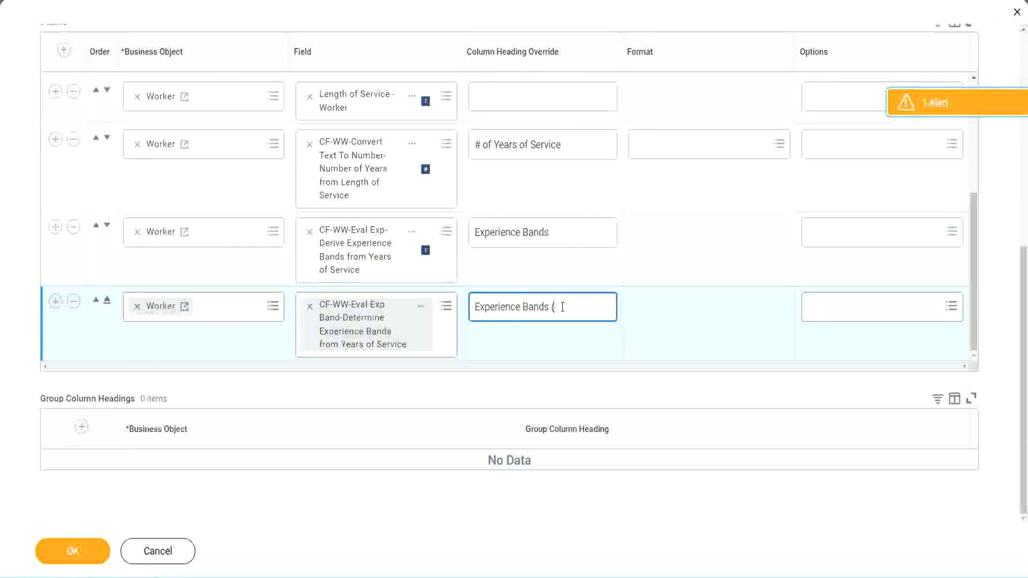
pyautogui.write('Eval Exp')
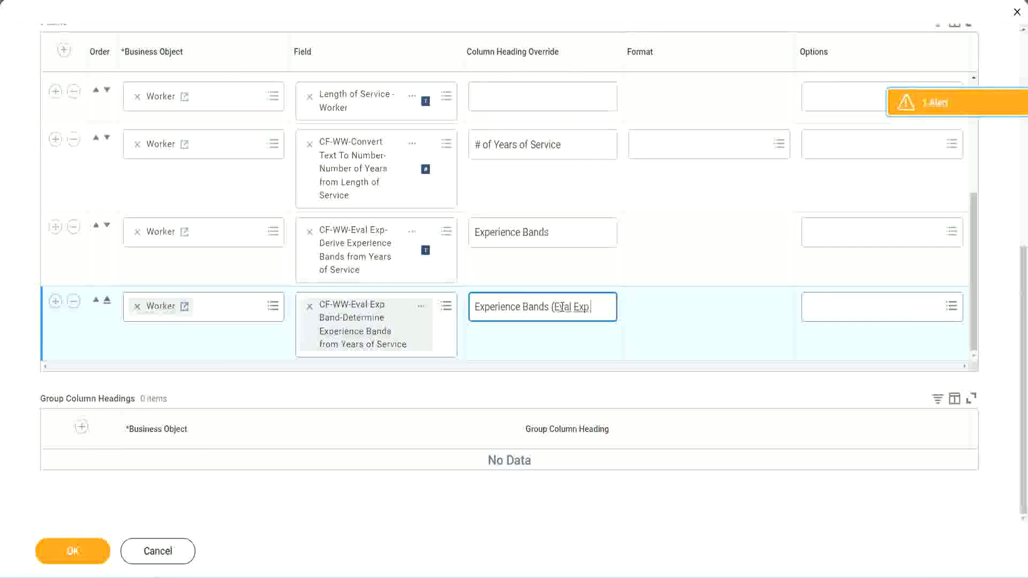
pyautogui.write(' Bands)')
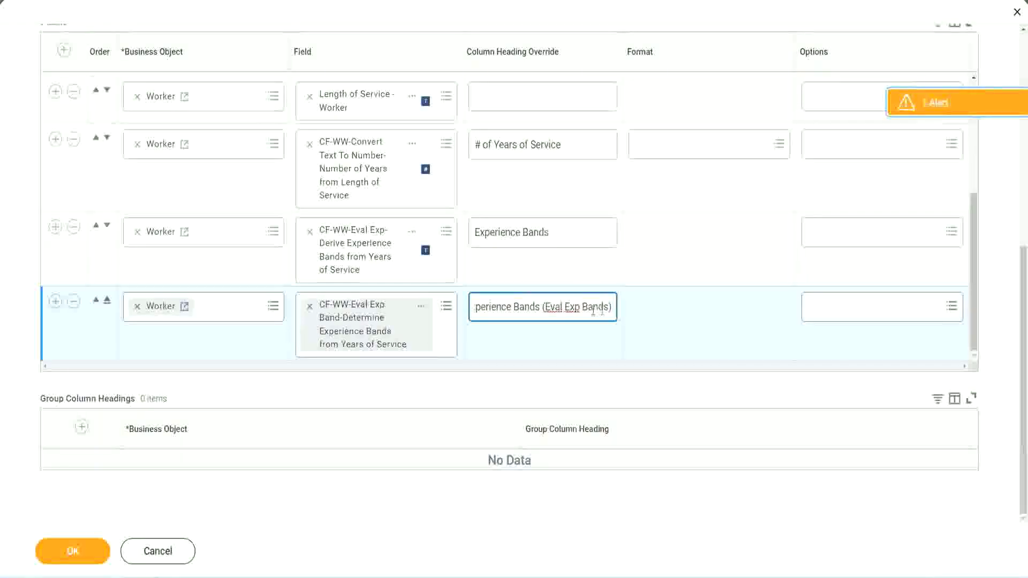
pyautogui.doubleClick(573, 306)
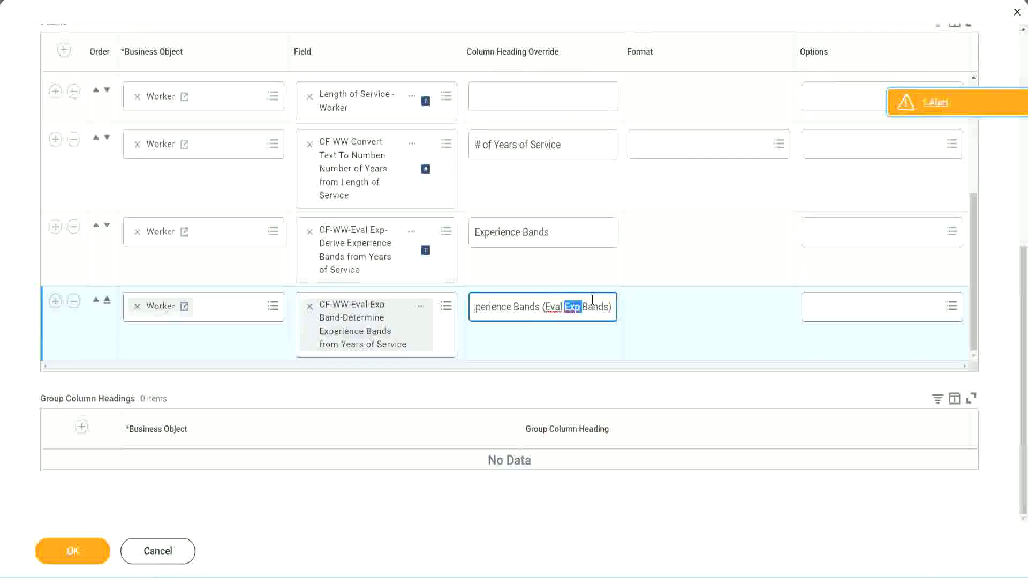
pyautogui.click(593, 302)
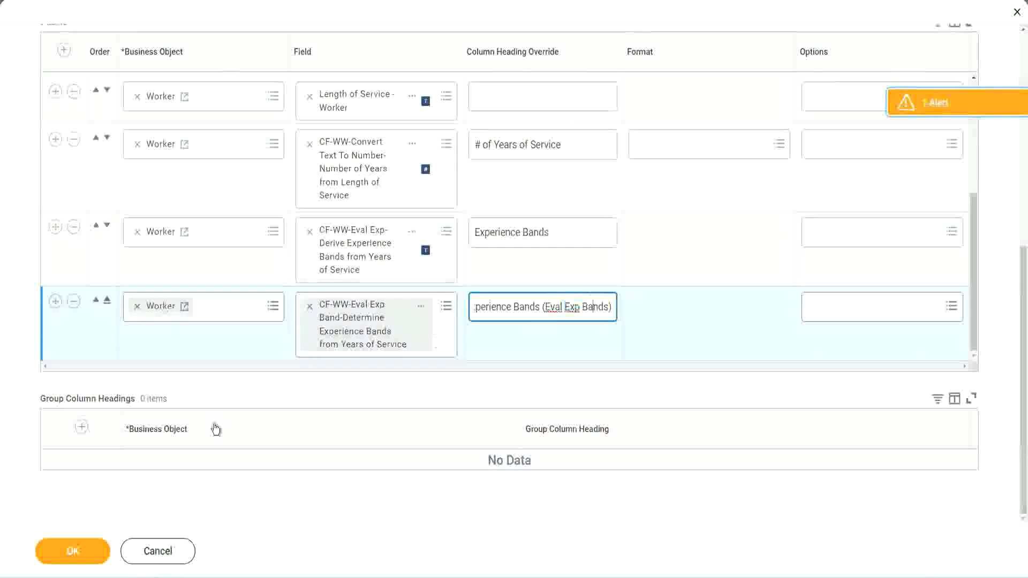
# Step: Save the column changes and run the WW Employee Details report
pyautogui.click(75, 551)
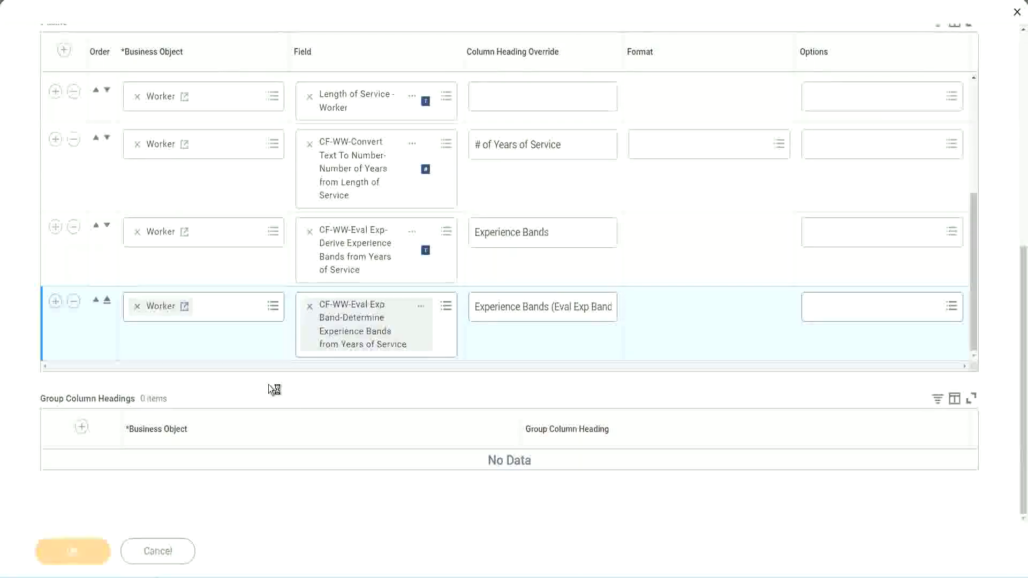
pyautogui.click(118, 542)
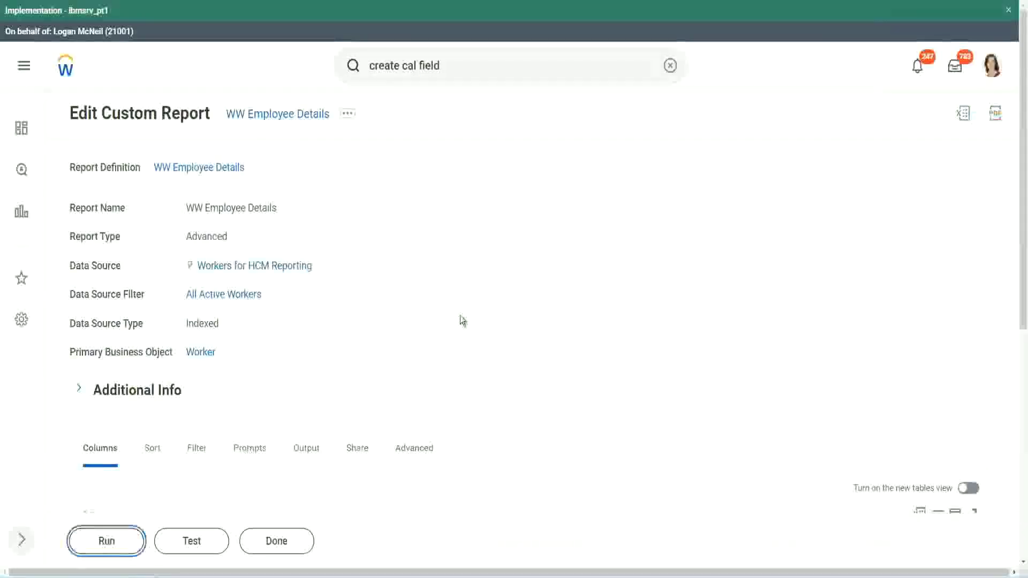